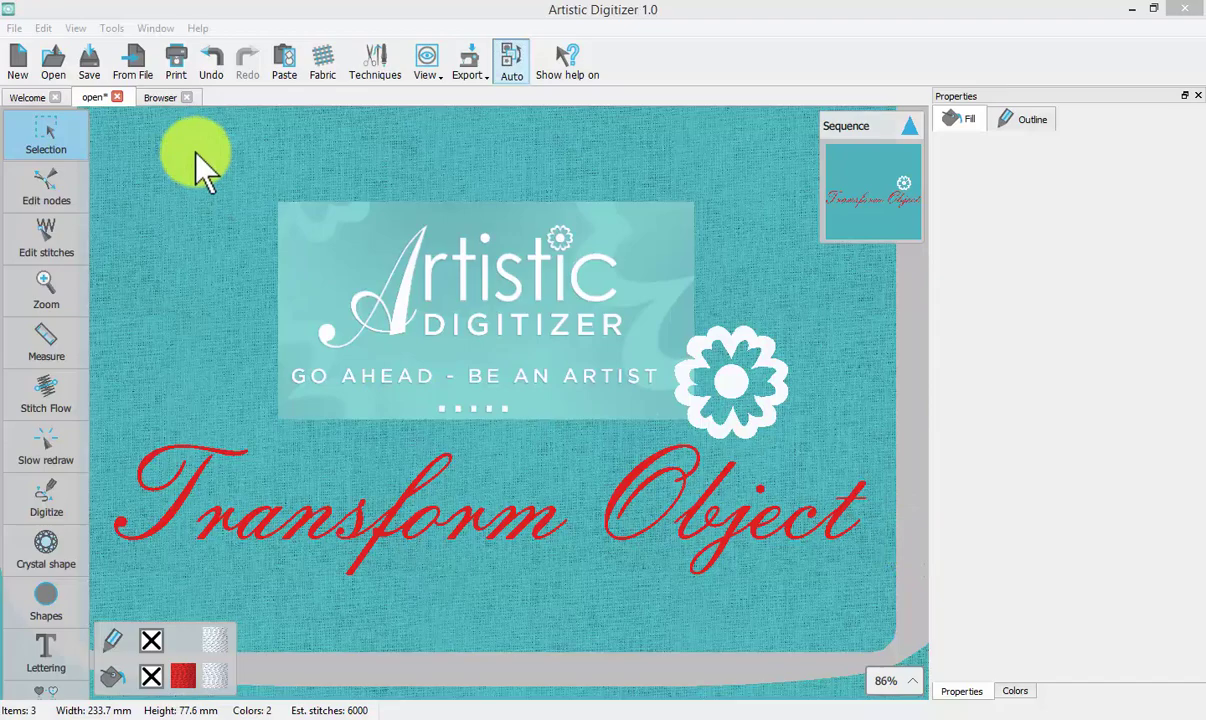
- Open the ASC-00000.cmx floral heart sample from the Browser as a new design
click(160, 97)
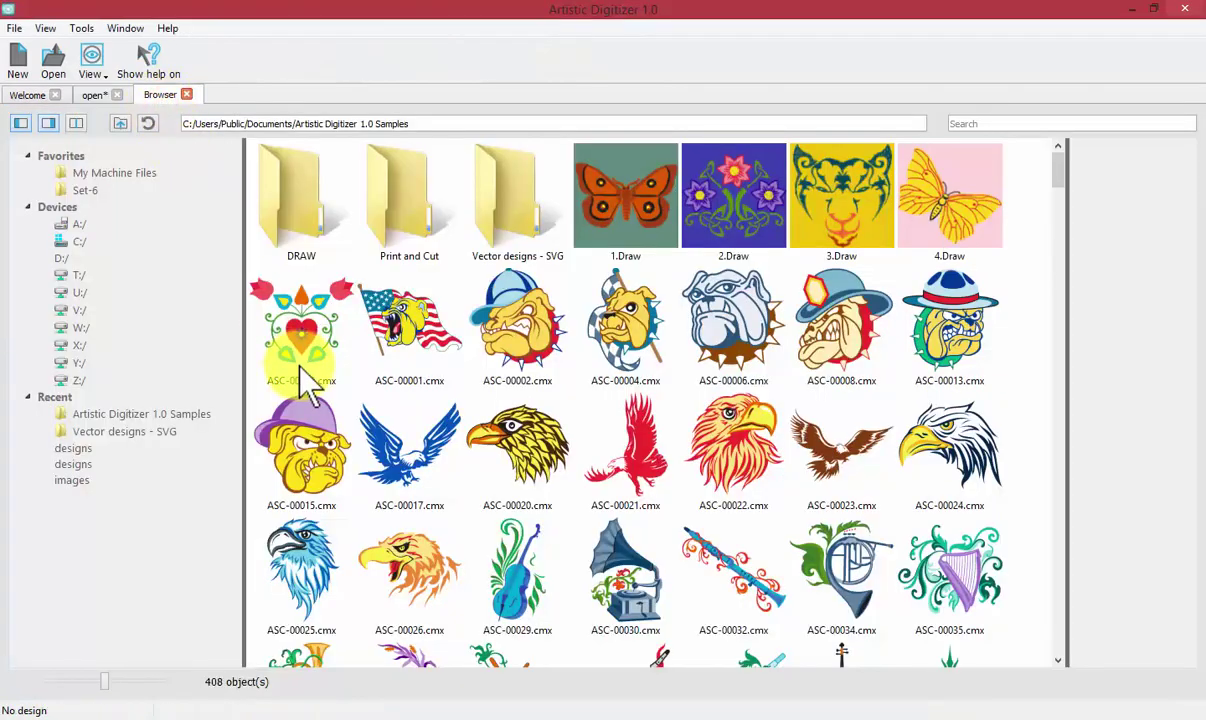
double_click(300, 315)
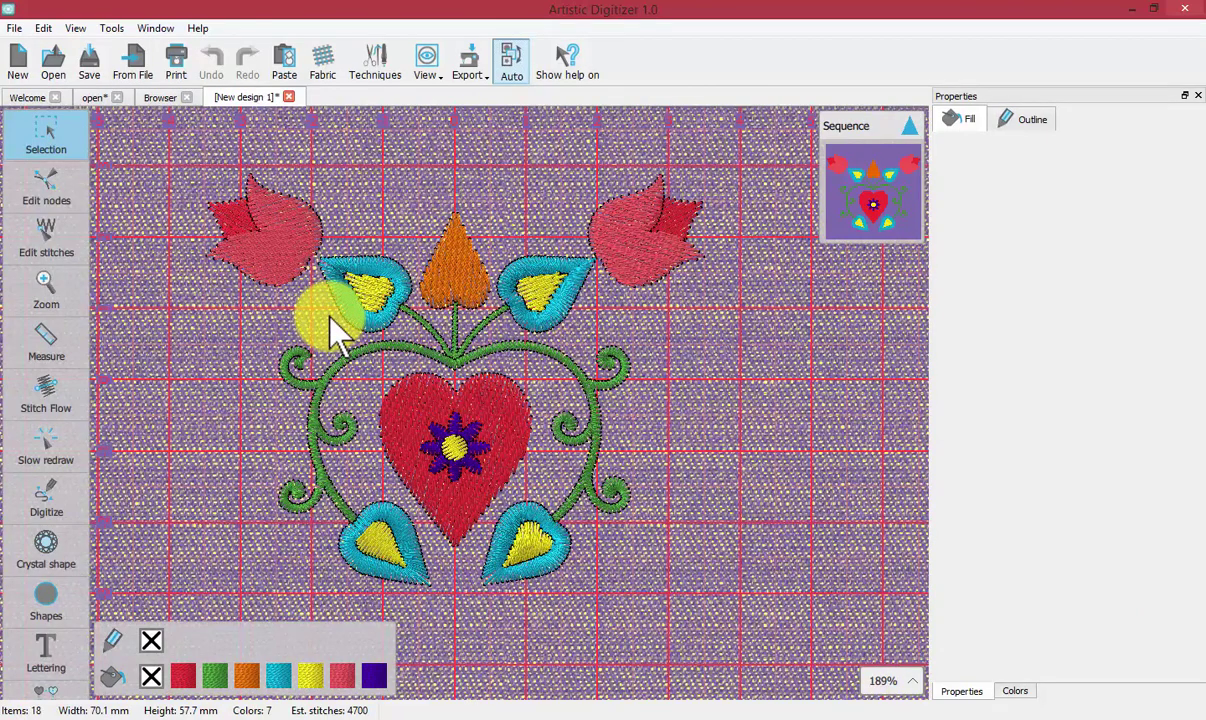
- Marquee-select the left red tulip and its teardrop leaf as one 29.0 × 22.2 mm group
click(53, 127)
click(283, 255)
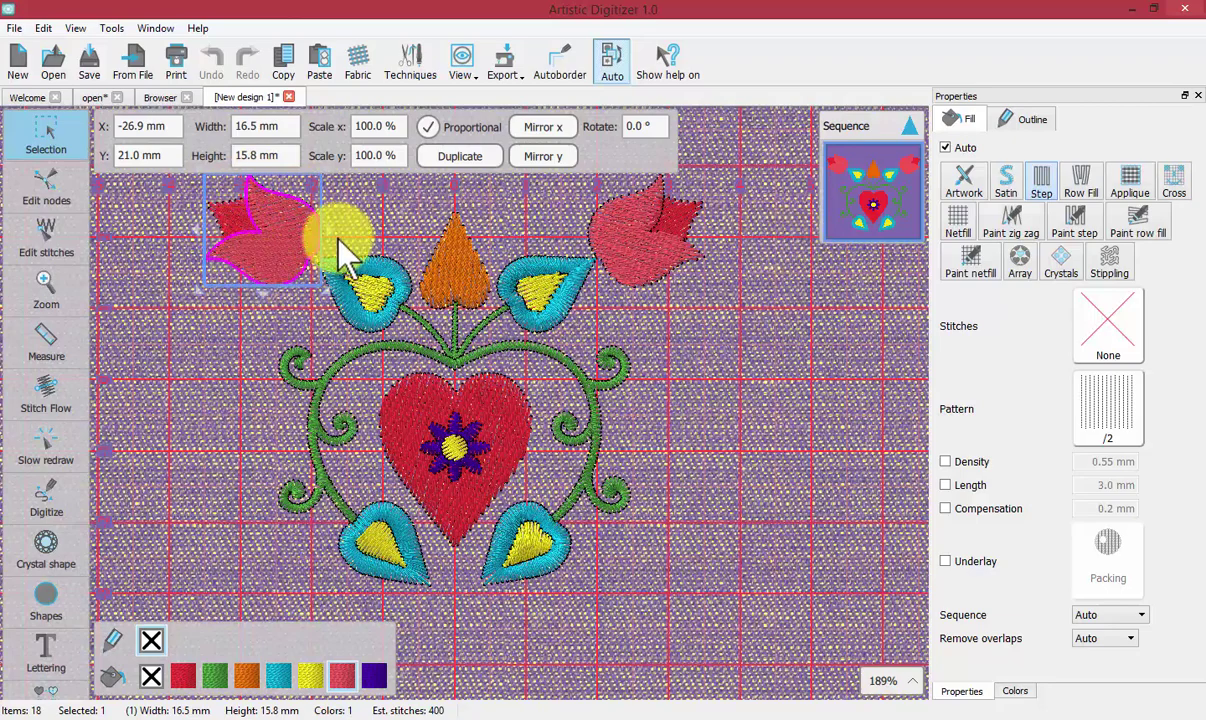
scroll(339, 240, up, 2)
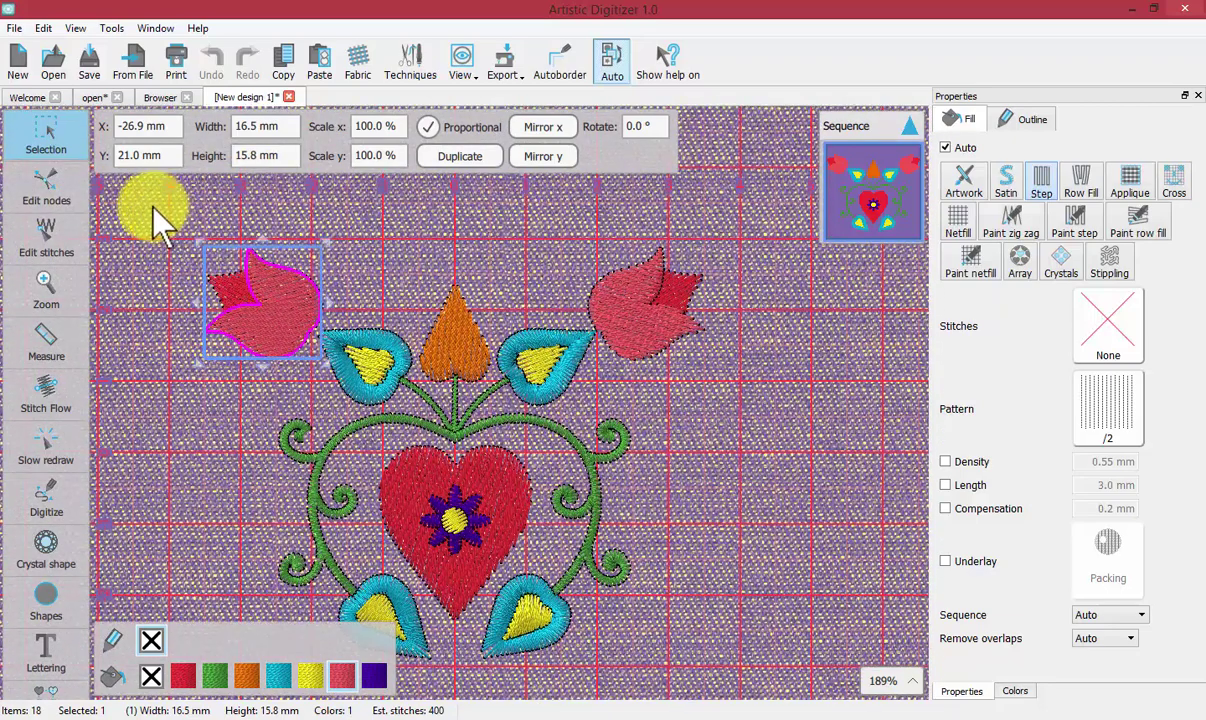
click(148, 207)
drag(148, 210, 345, 378)
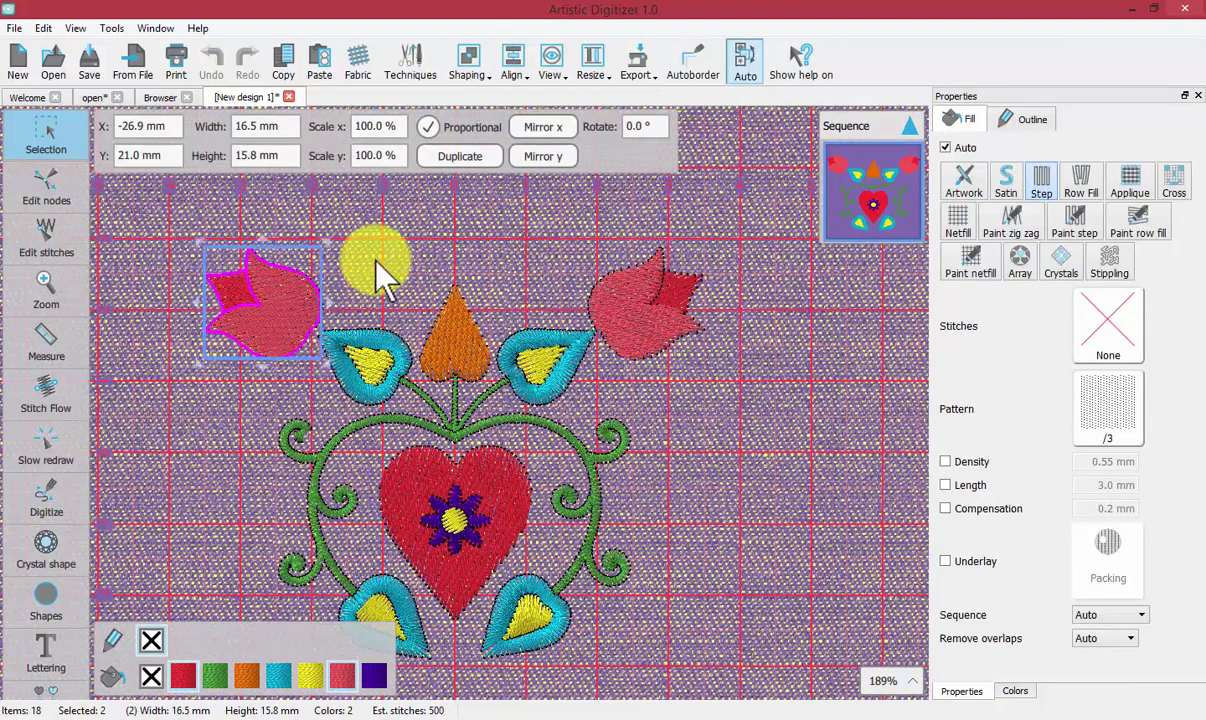
click(378, 265)
drag(138, 224, 419, 425)
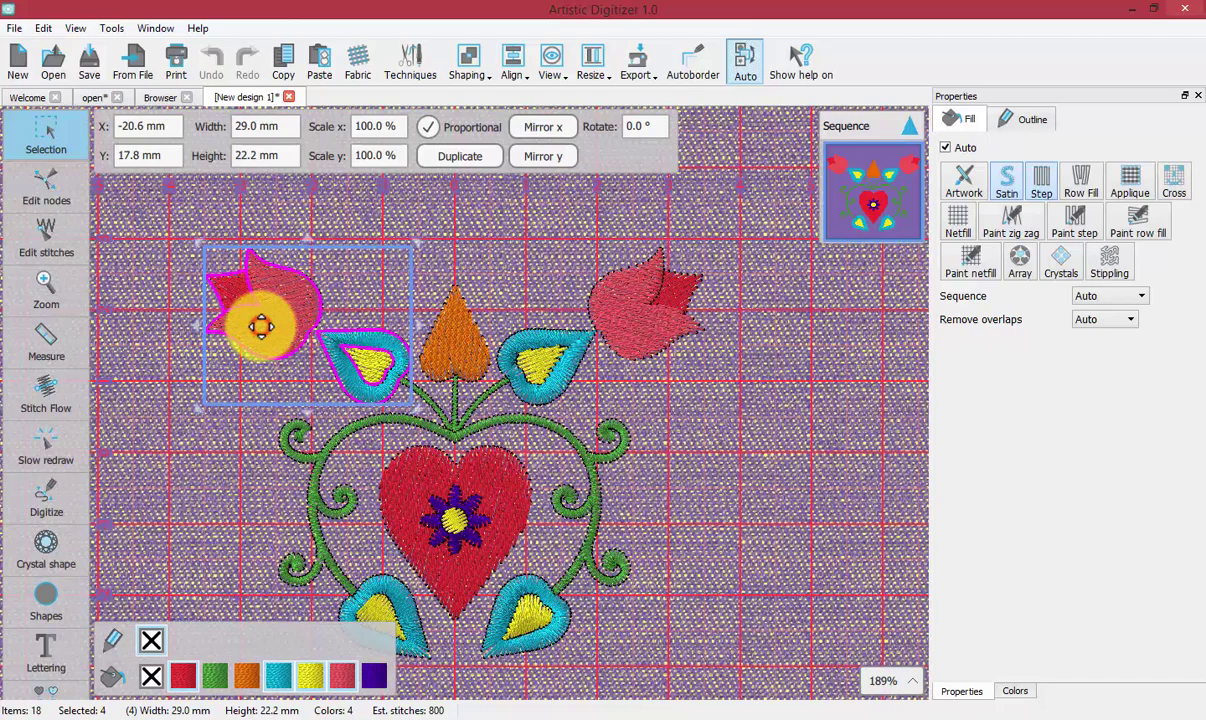
- Reselect the left tulip and the leaf beside it with a marquee
click(325, 277)
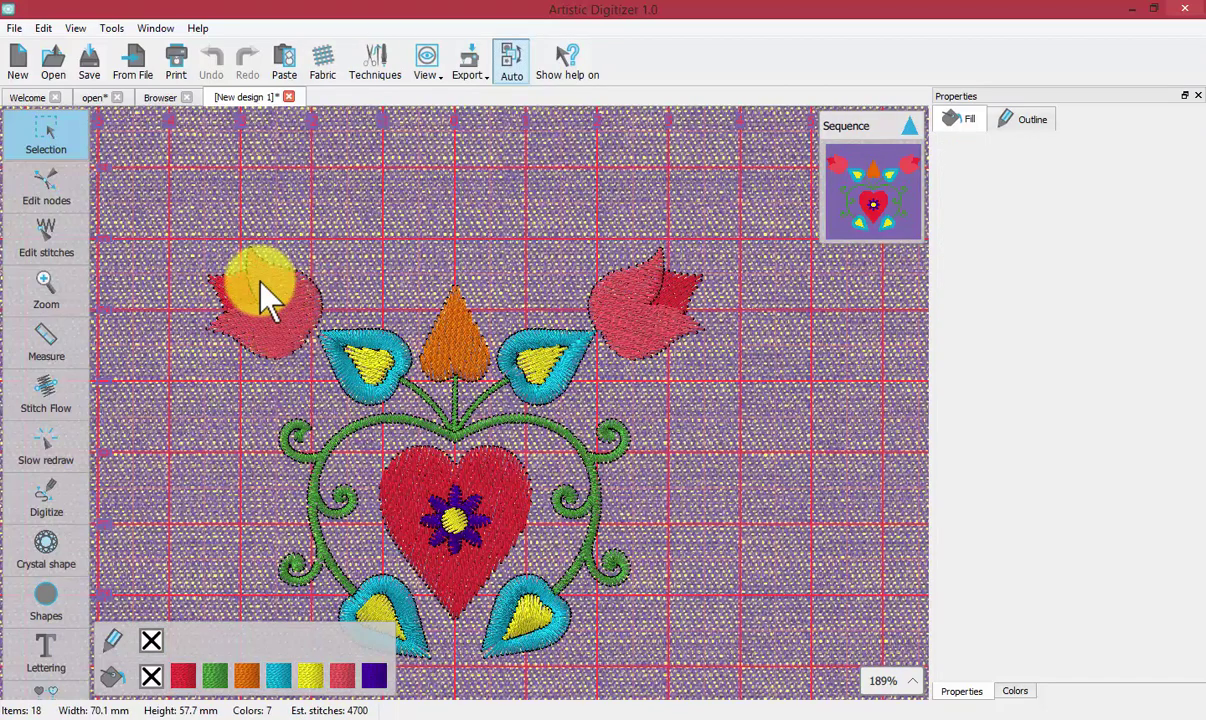
click(168, 220)
drag(292, 292, 399, 413)
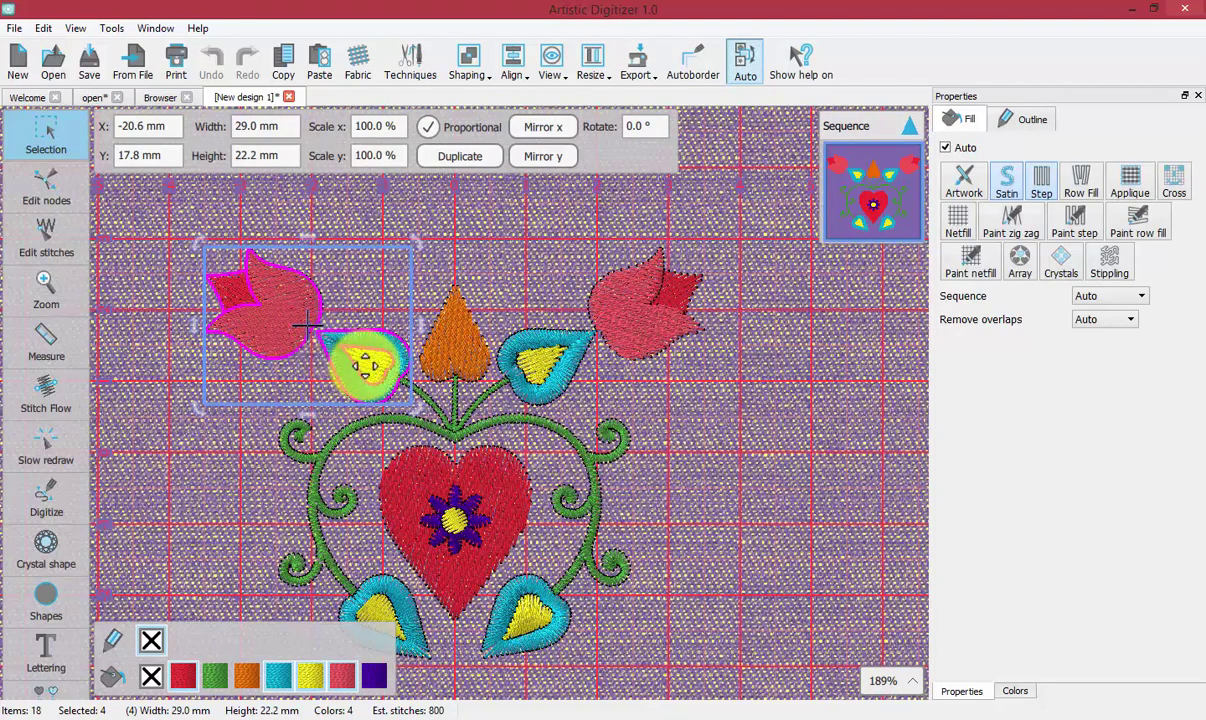
click(369, 365)
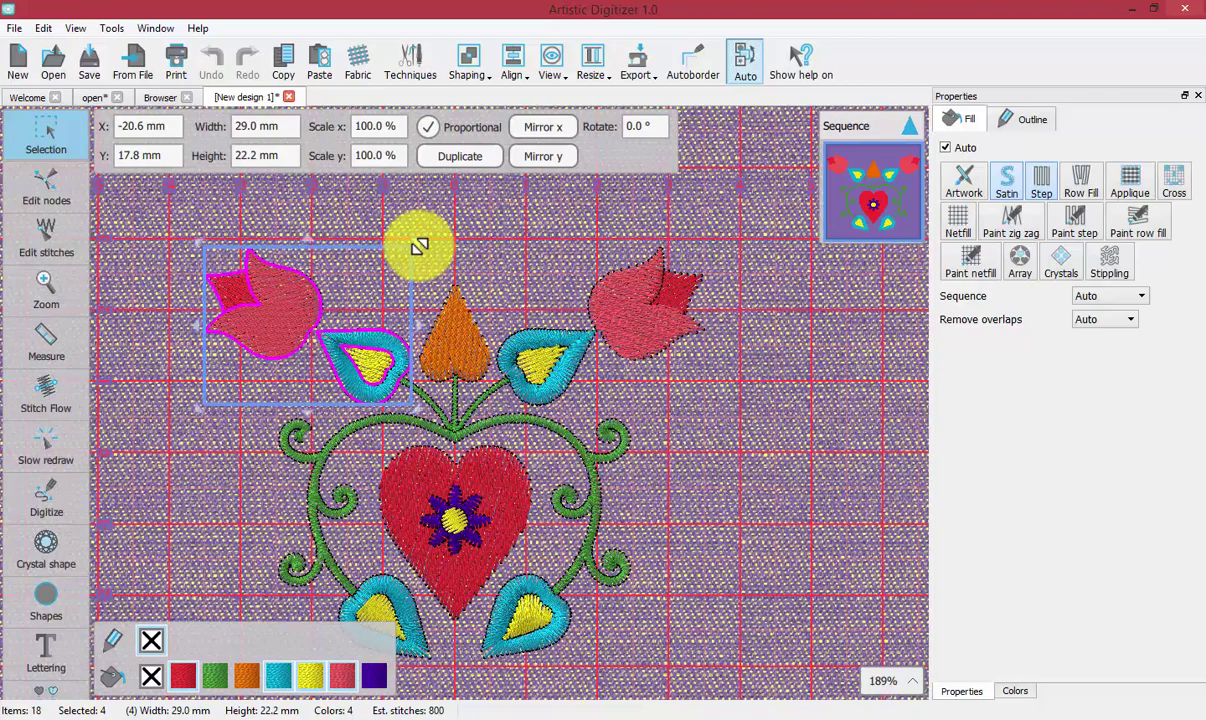
- Zoom into the tulip and leaf with a zoom rectangle, then return to the Selection tool
click(61, 279)
click(61, 279)
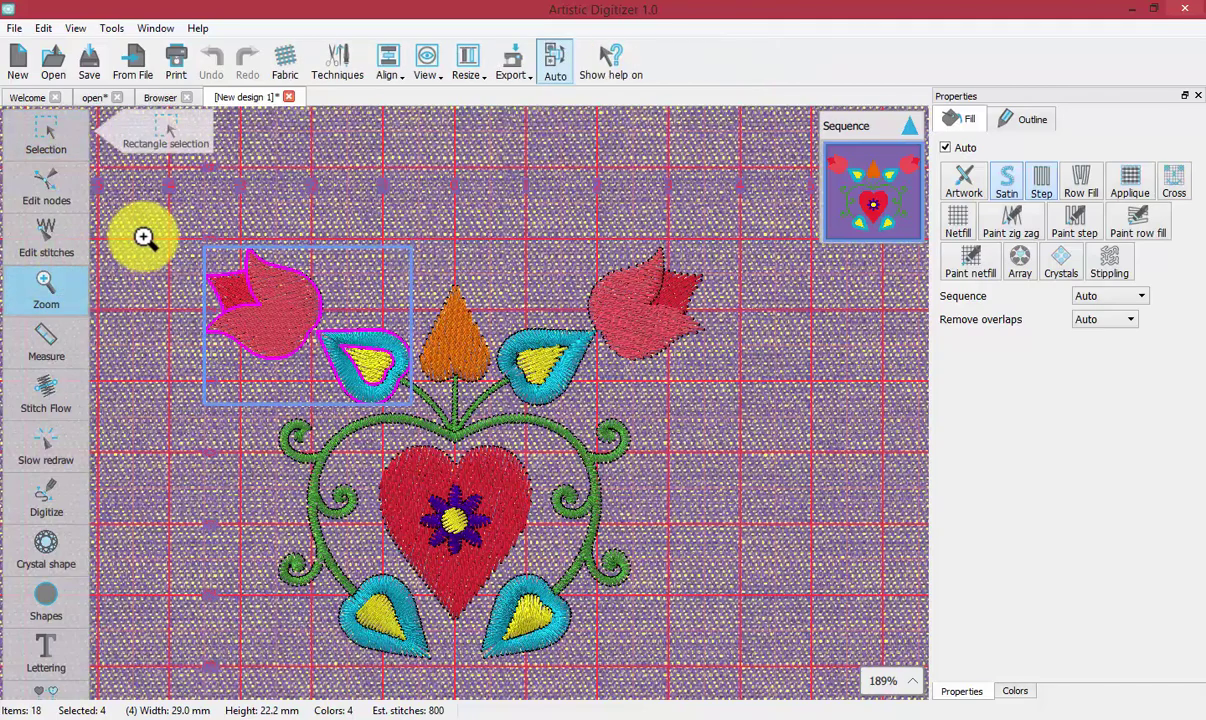
drag(145, 228, 474, 436)
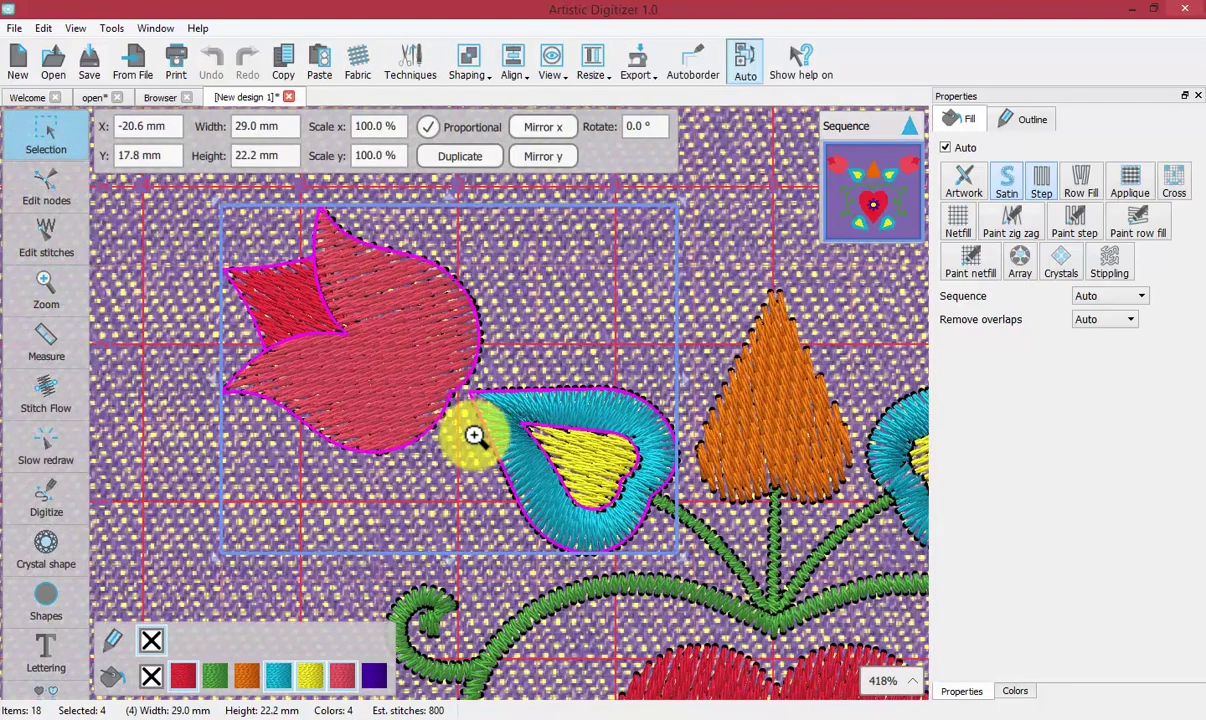
click(50, 140)
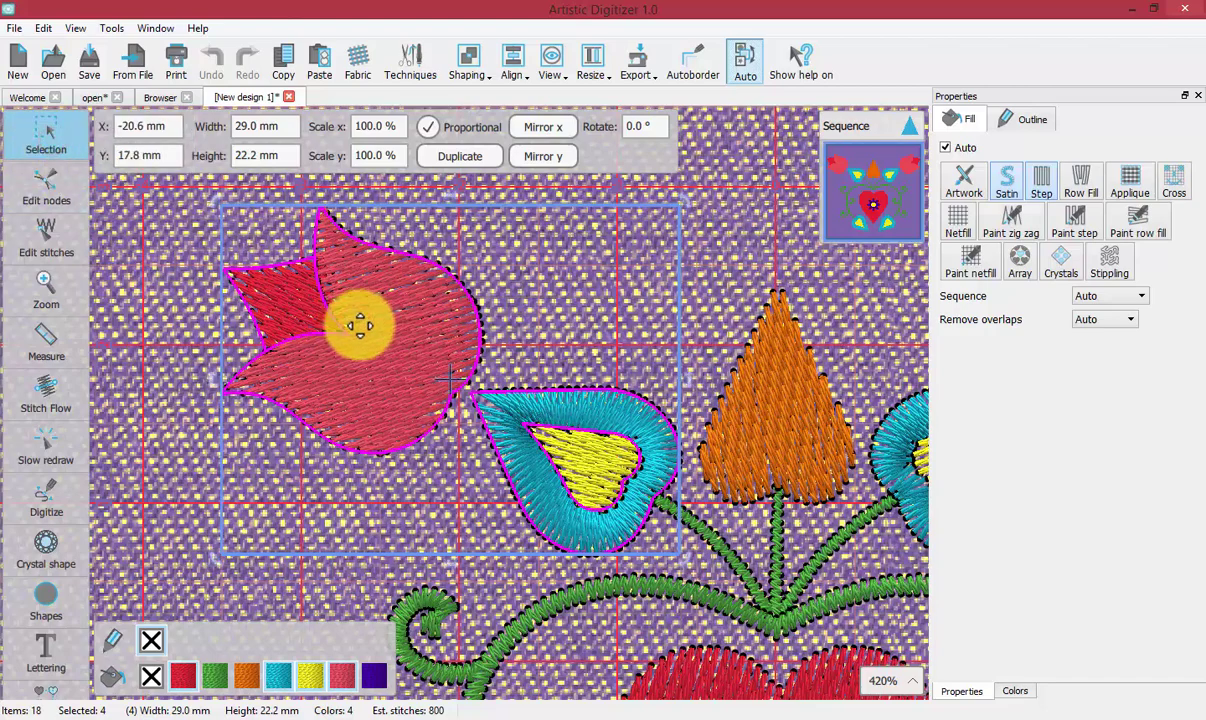
click(358, 323)
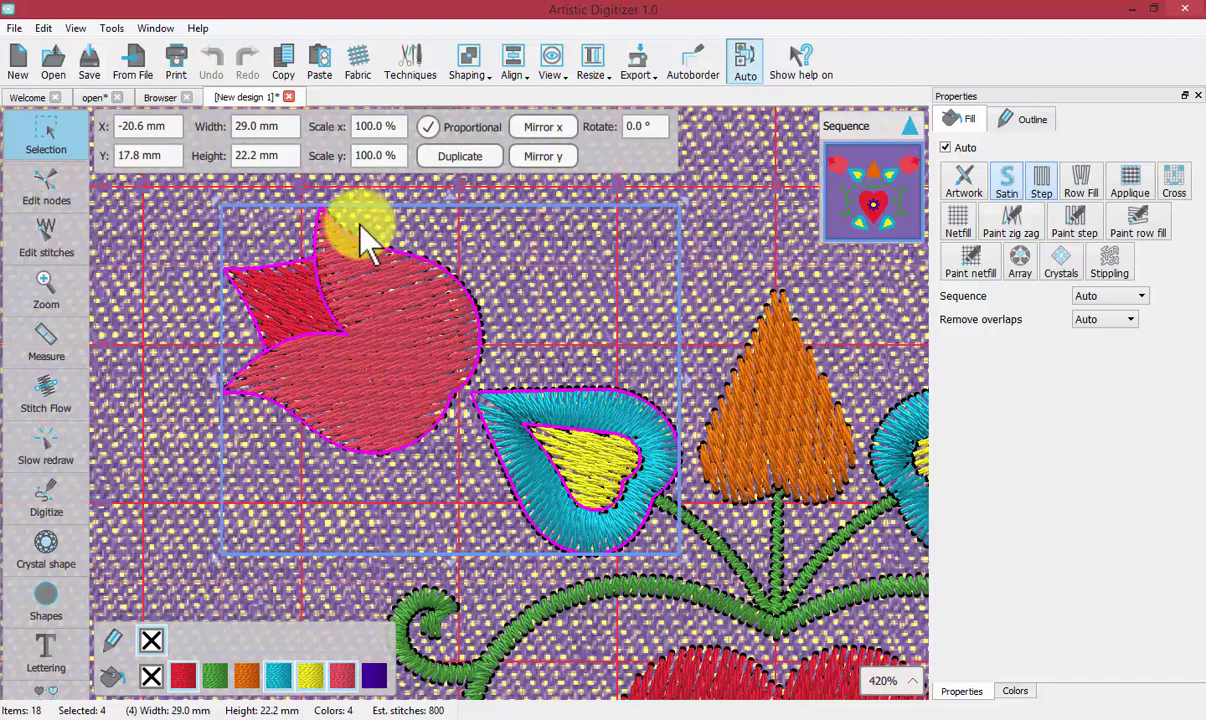
- Hide the grid and set the fabric background to None Smooth
click(549, 70)
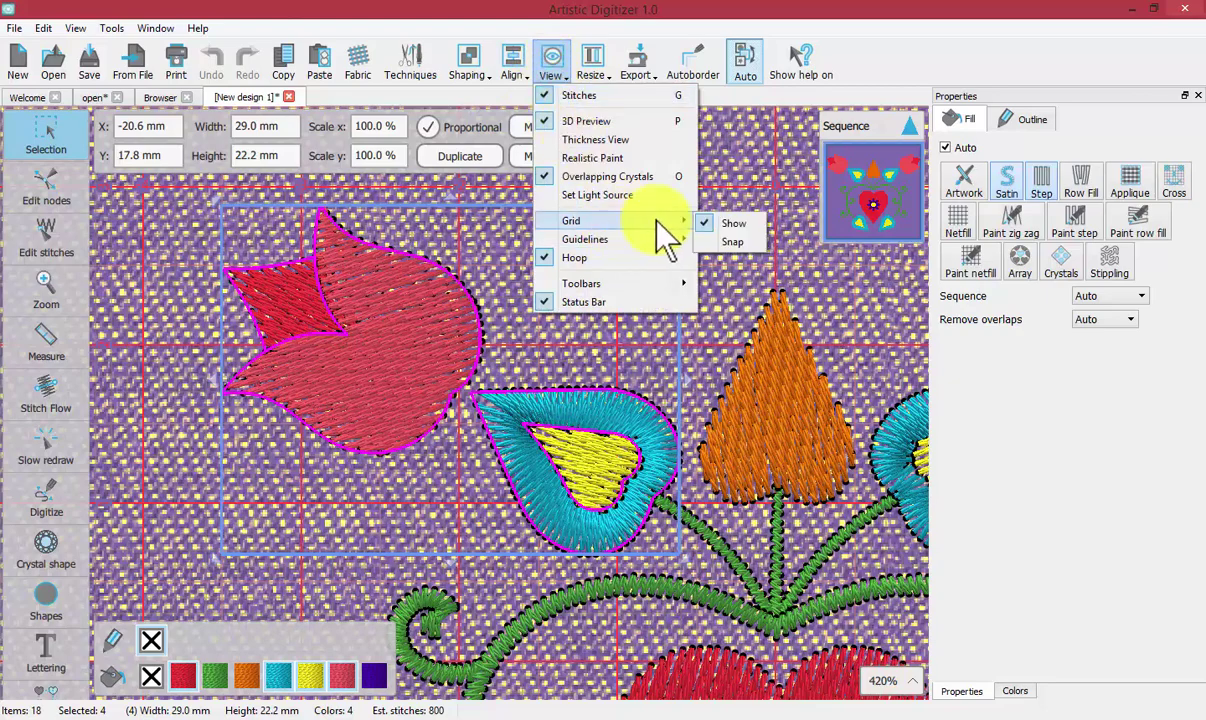
click(716, 220)
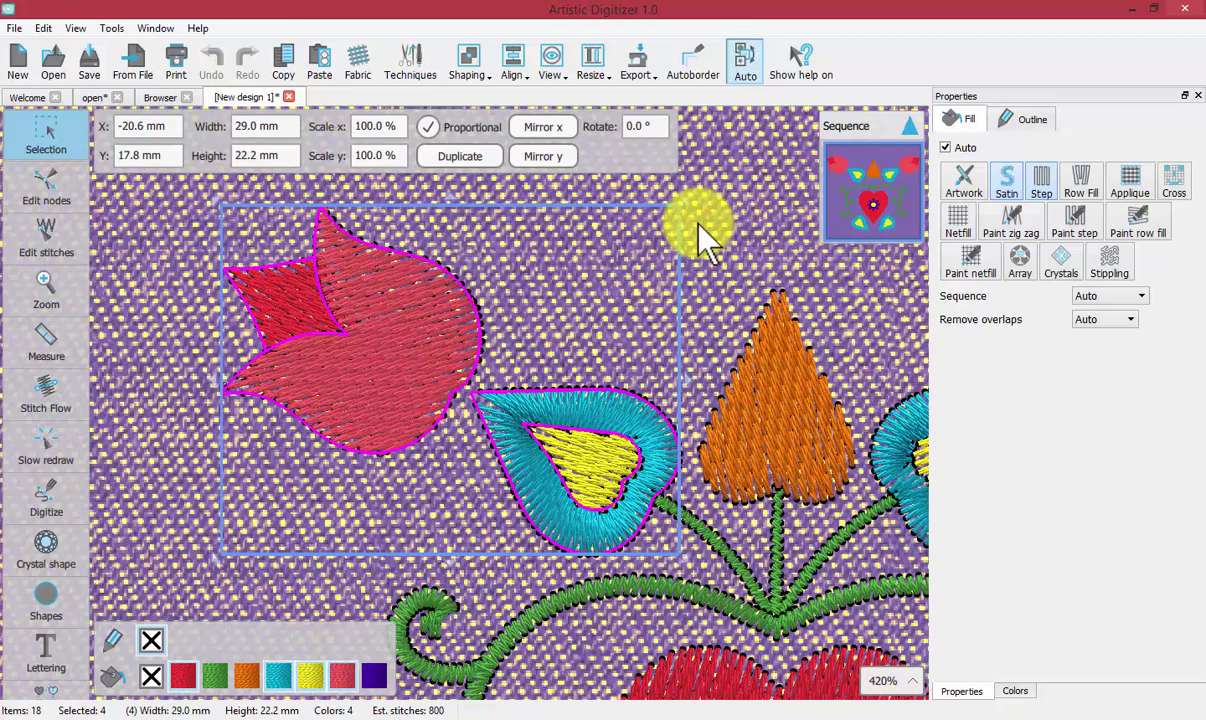
click(363, 67)
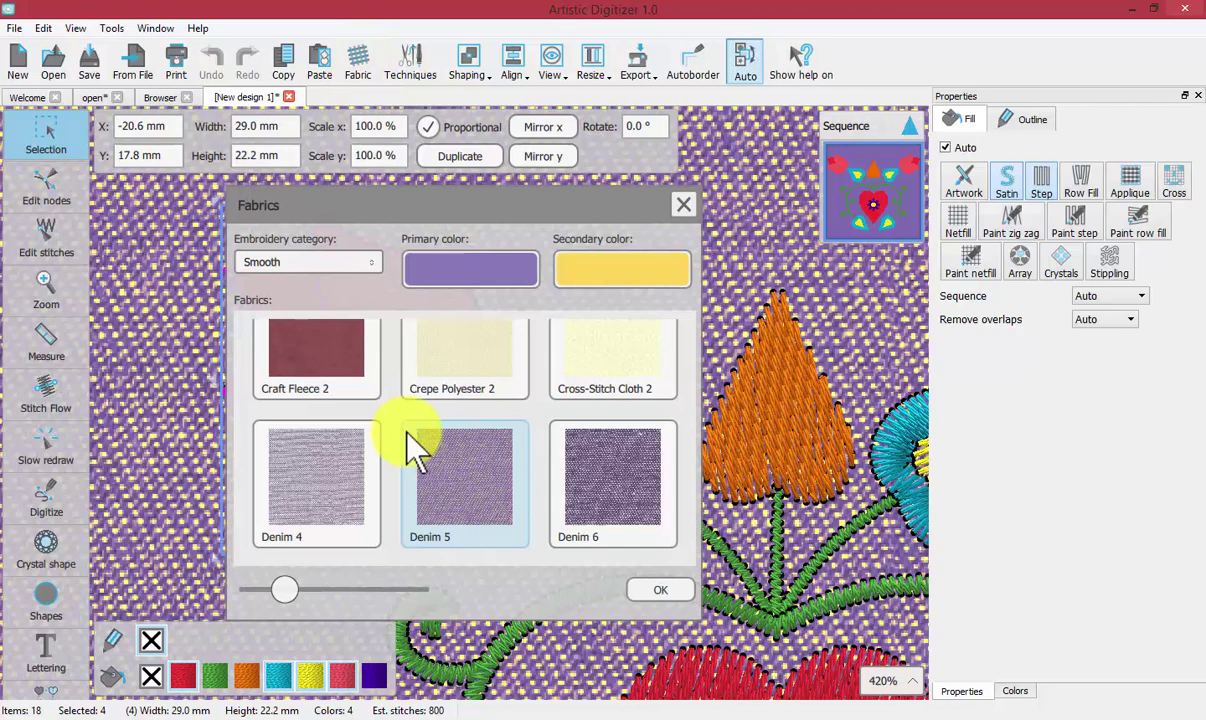
scroll(410, 433, up, 5)
click(330, 398)
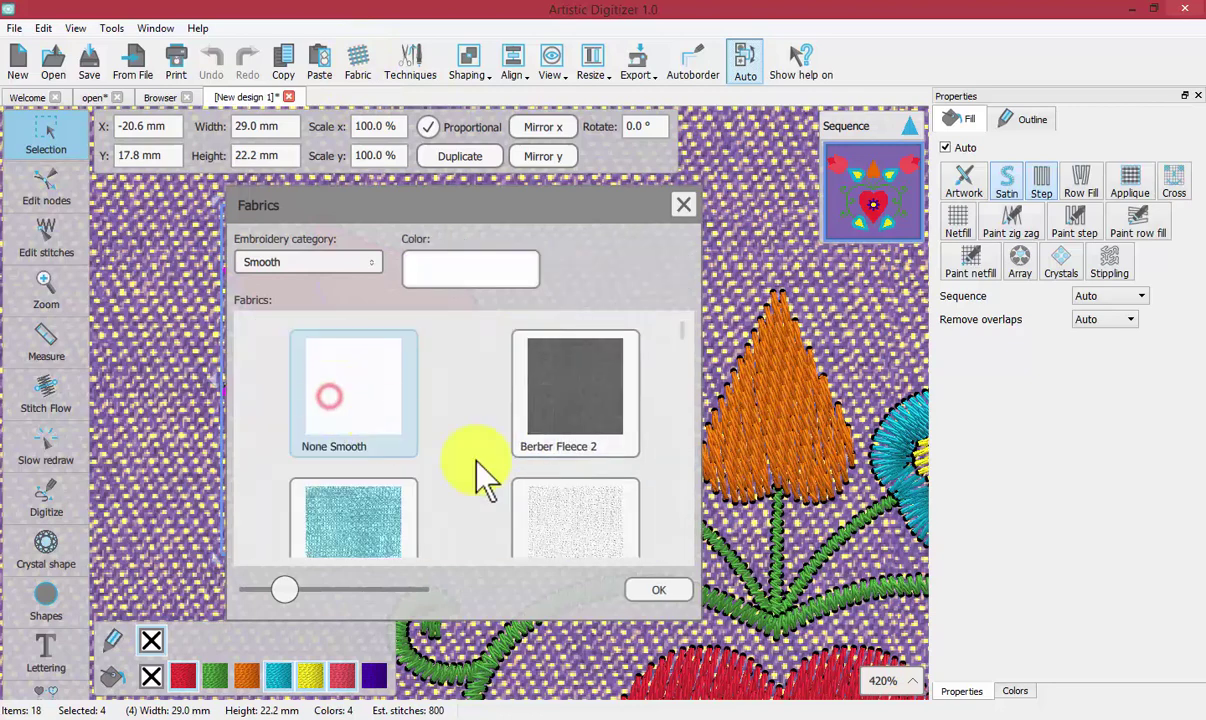
click(660, 591)
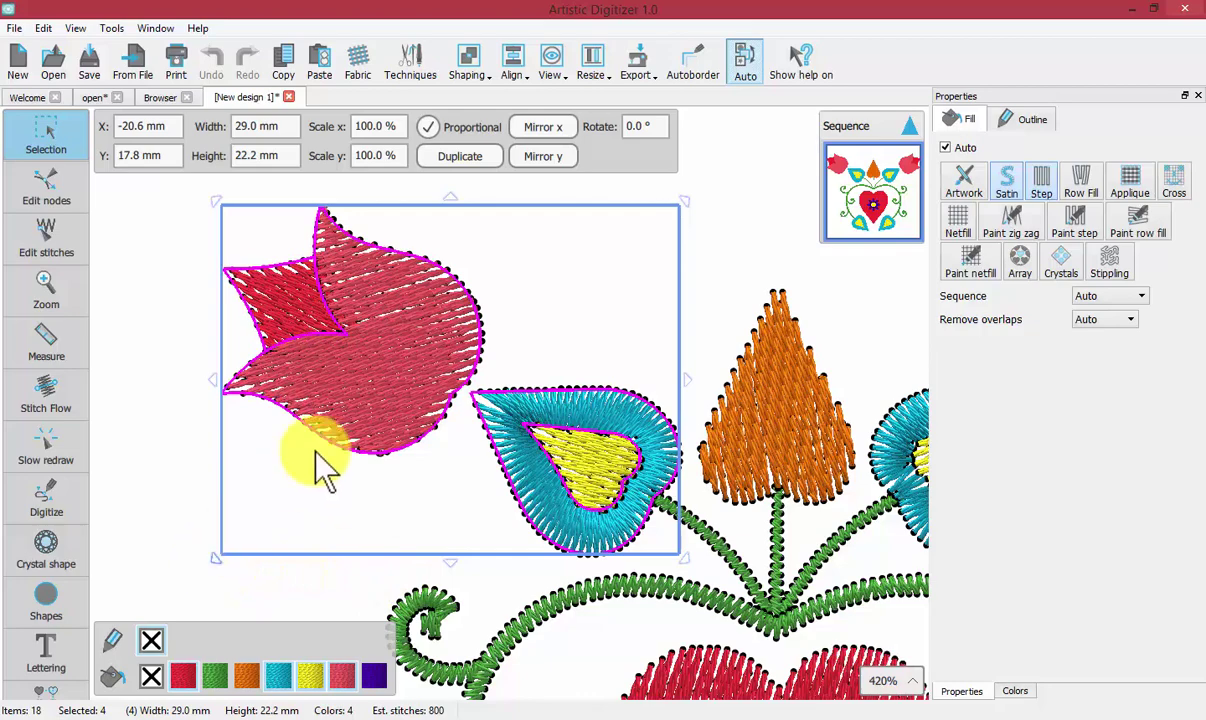
- Toggle the tulip-and-leaf selection to rotate handles and back to resize handles
click(345, 340)
click(340, 393)
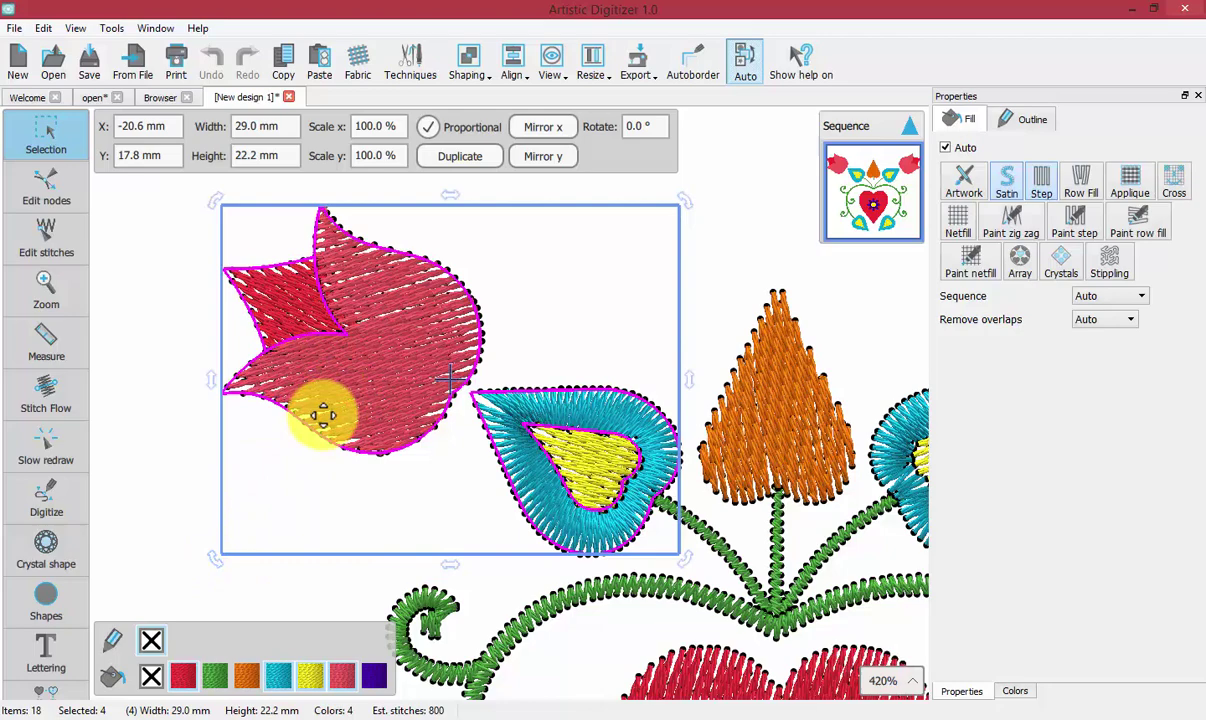
click(320, 392)
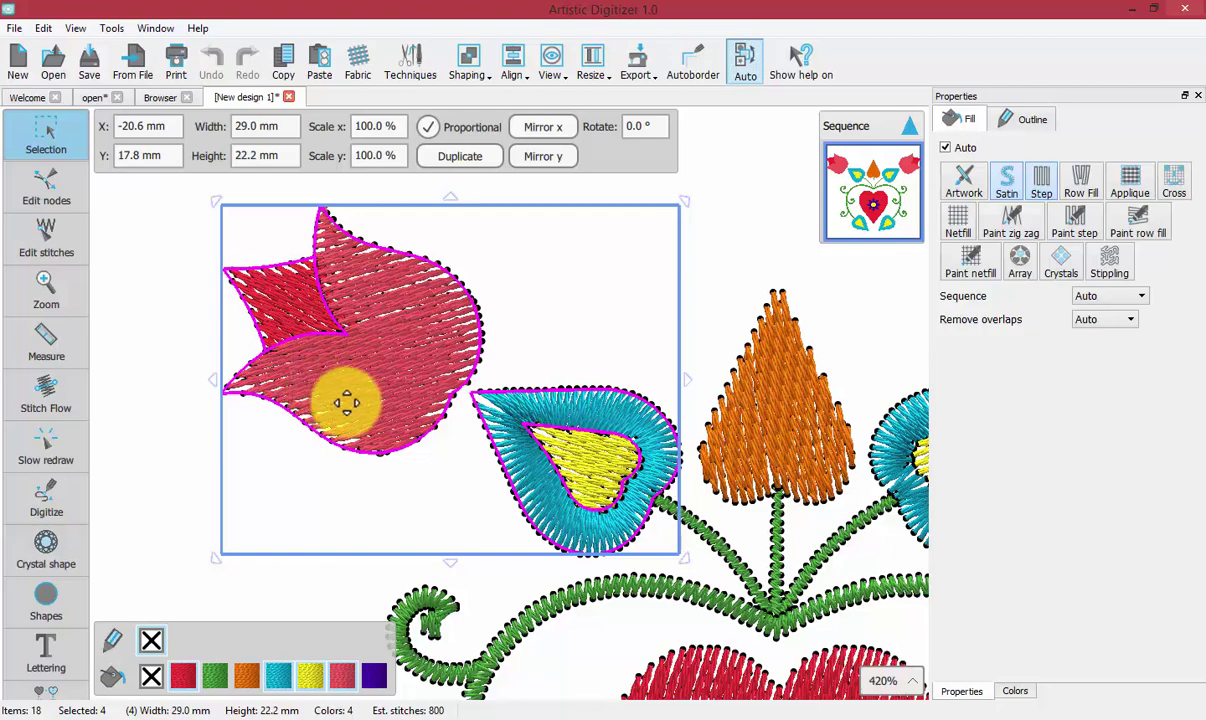
- Resize the tulip-and-leaf group to 21.0 × 16.0 mm and move it to X -27.5, Y 23.3 mm
scroll(345, 402, down, 2)
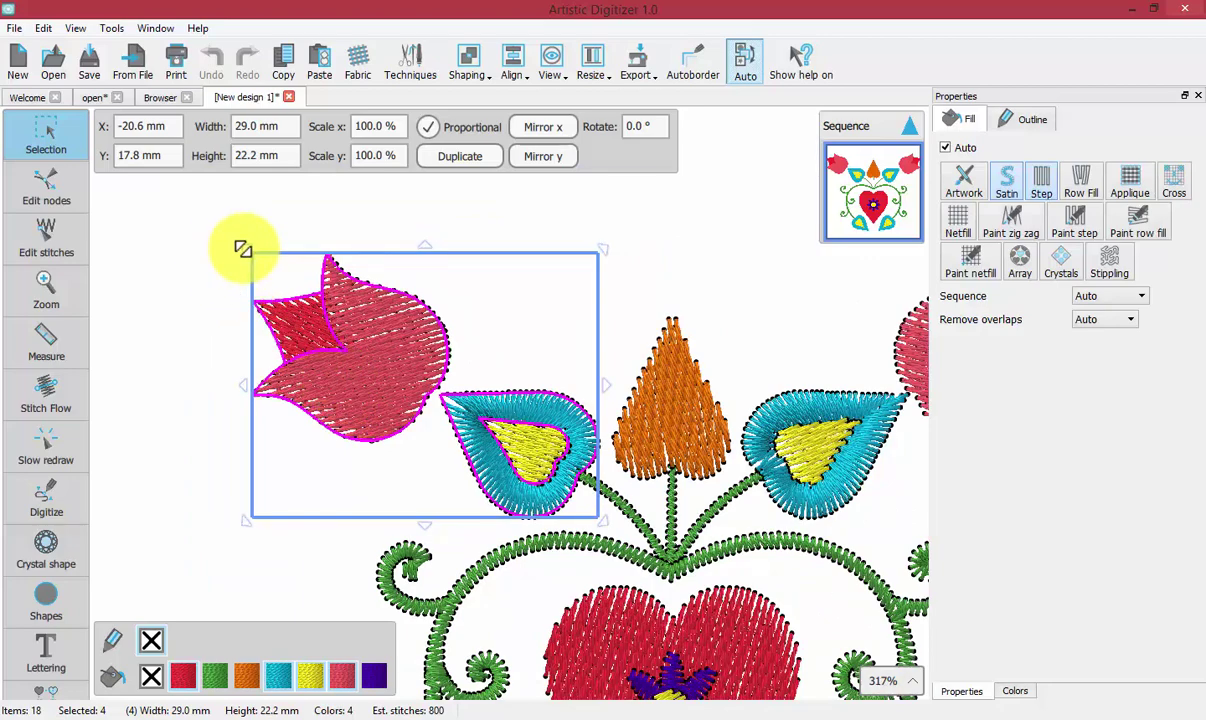
drag(238, 248, 175, 204)
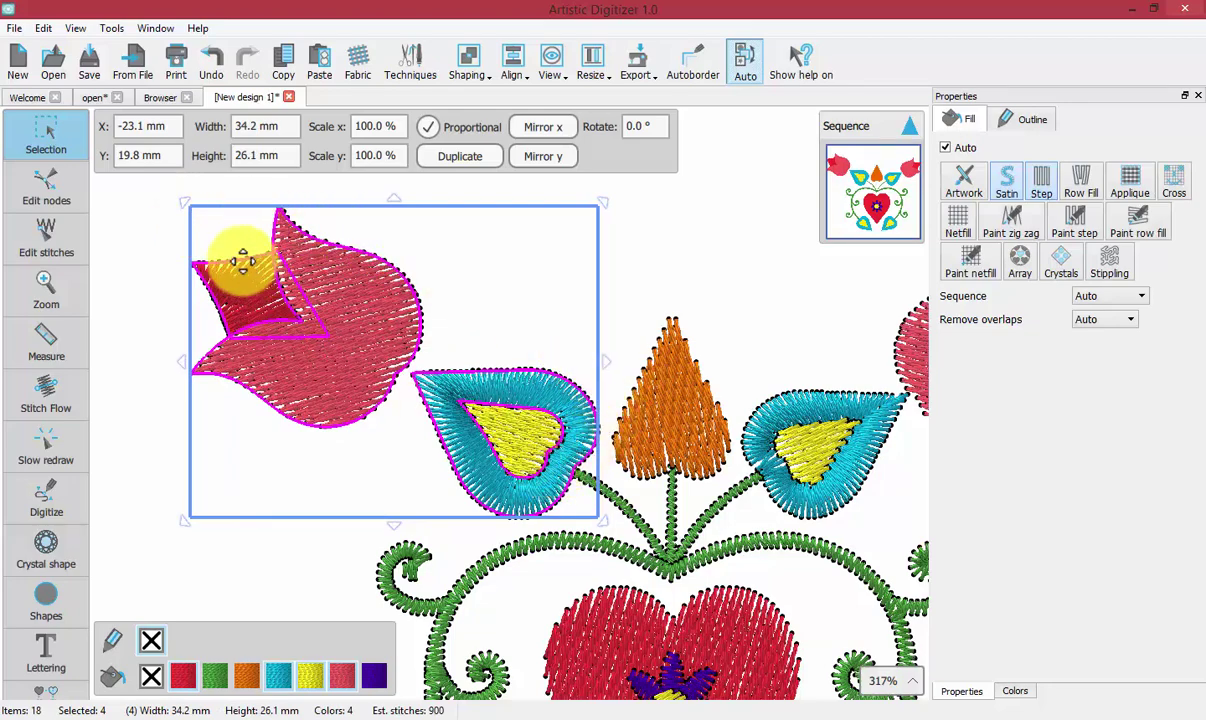
drag(184, 202, 410, 321)
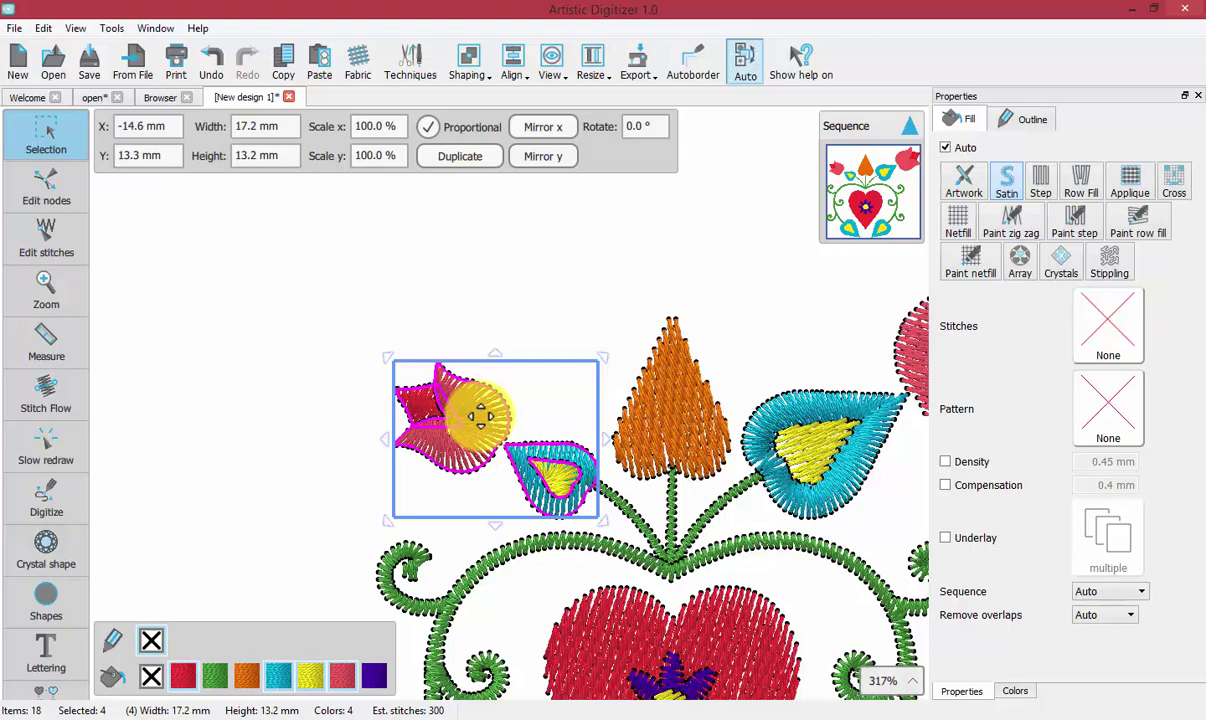
drag(479, 412, 296, 299)
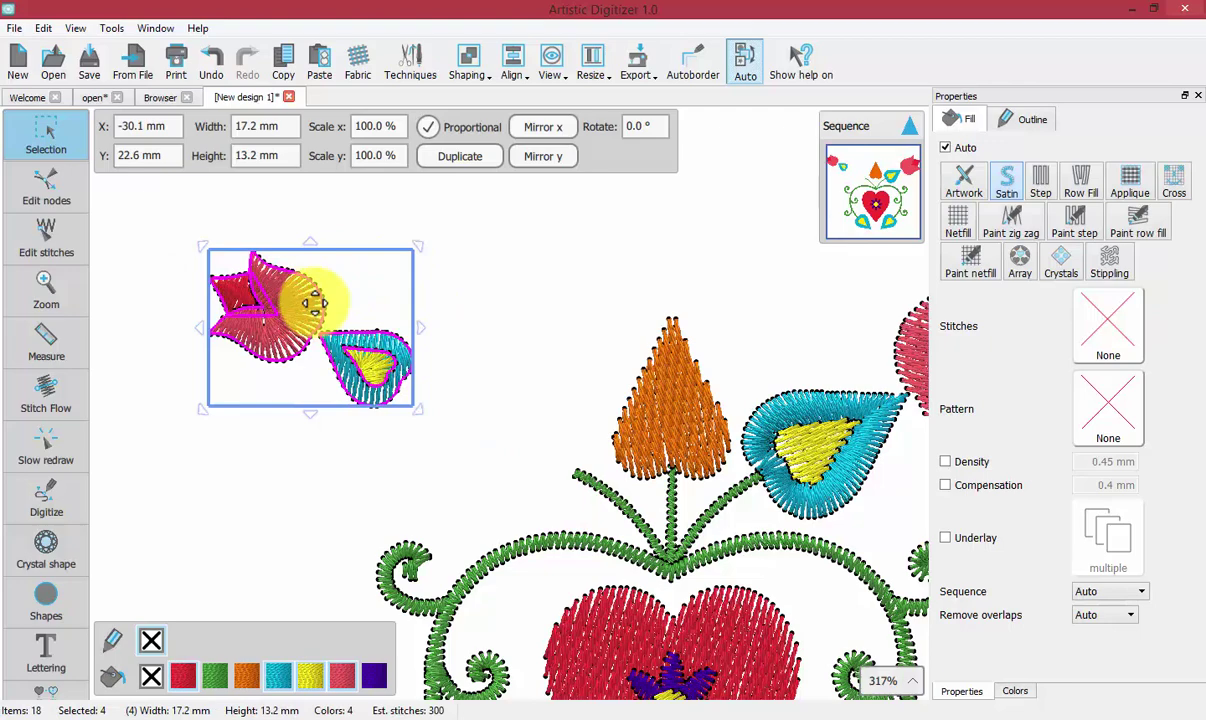
drag(417, 409, 462, 420)
drag(400, 352, 406, 330)
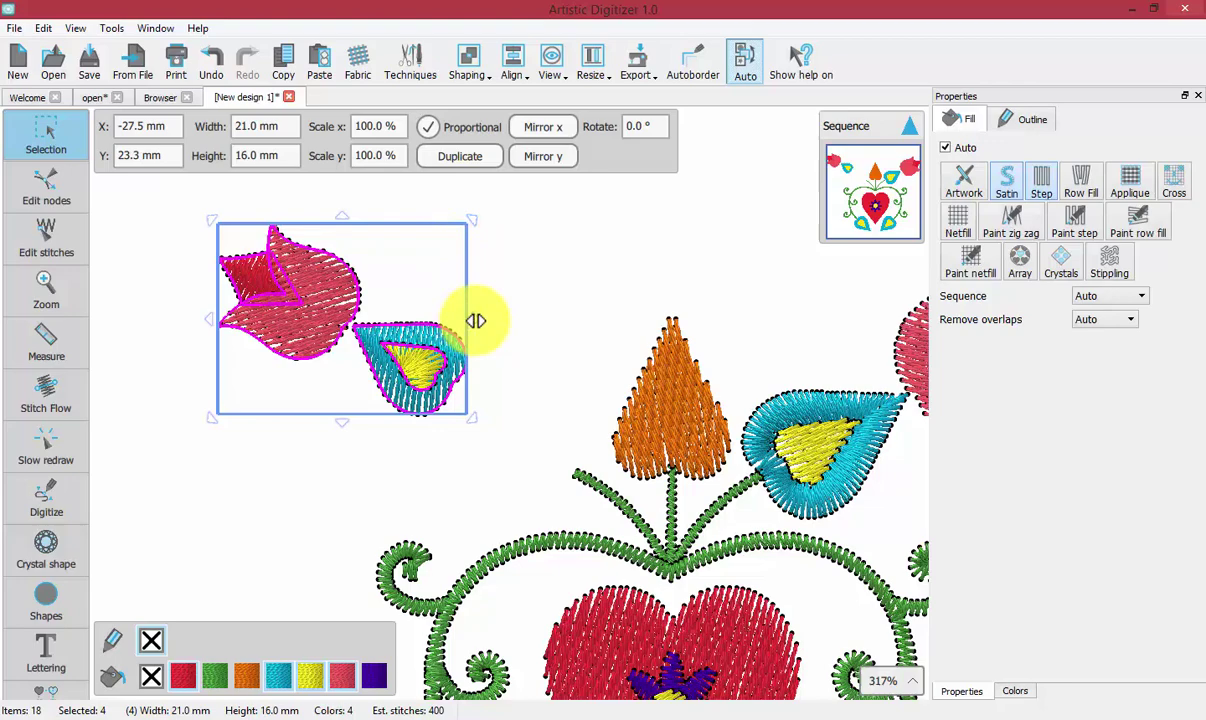
- Drag the resize handles until the tulip-and-leaf group is 17.9 × 15.0 mm at X -29.0, Y 23.8
drag(343, 423, 346, 488)
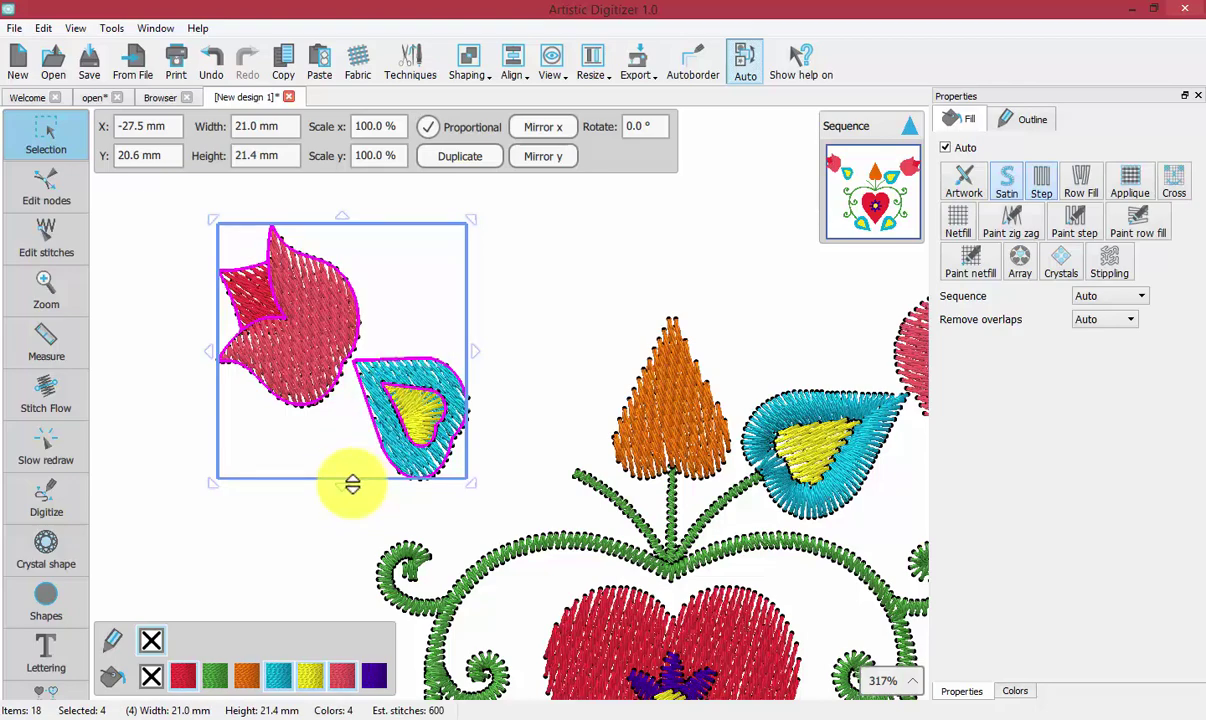
drag(342, 484, 342, 434)
drag(476, 438, 438, 411)
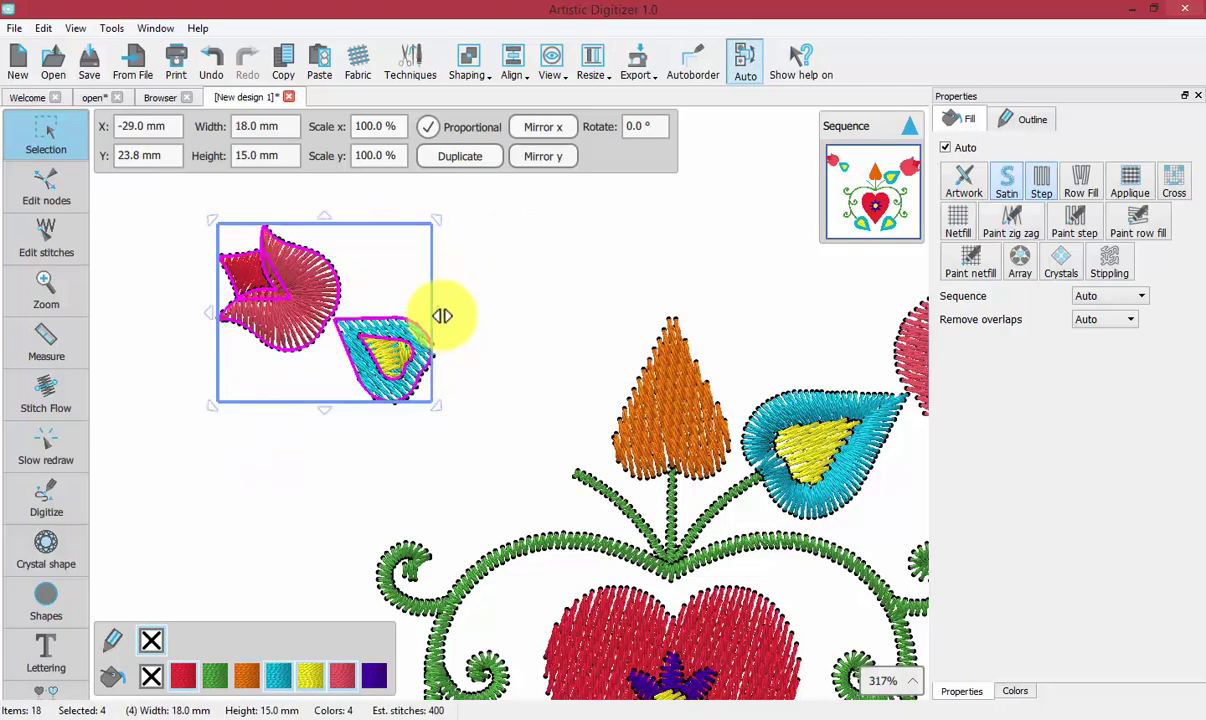
mouse_move(439, 315)
mouse_down()
mouse_move(511, 315)
mouse_move(440, 310)
mouse_up()
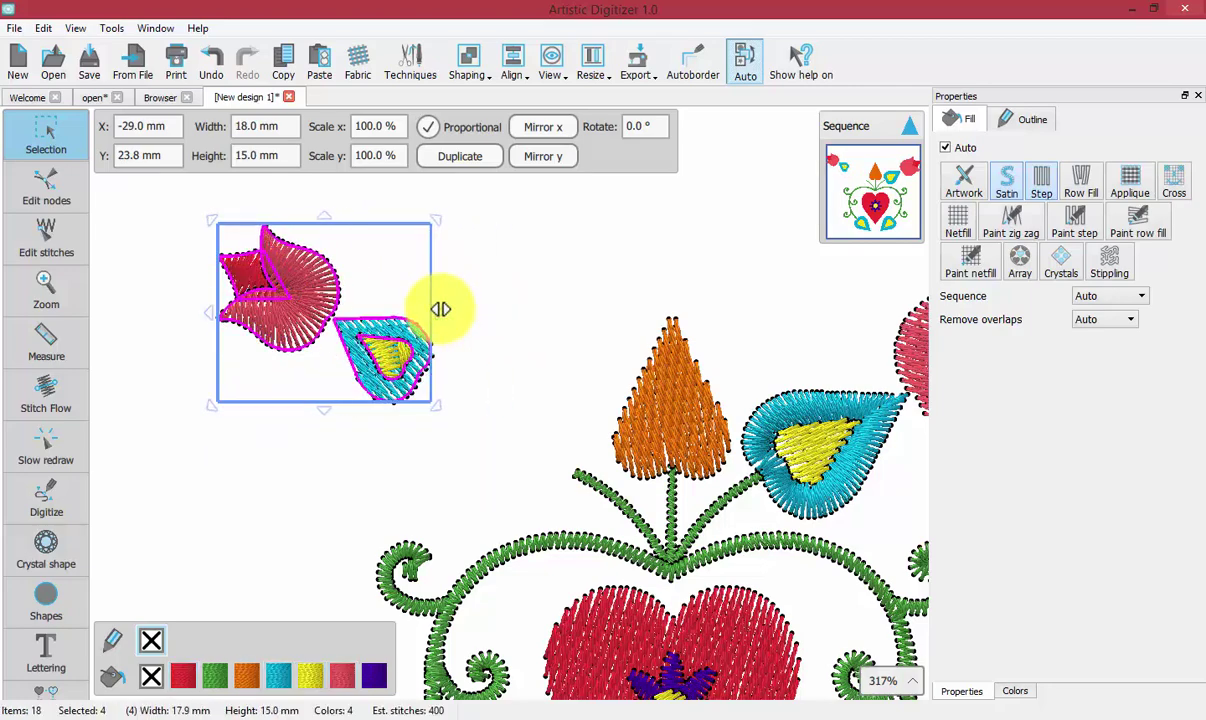
- Rotate the tulip-and-leaf group about 38° and skew it about 16° into a slant
click(318, 277)
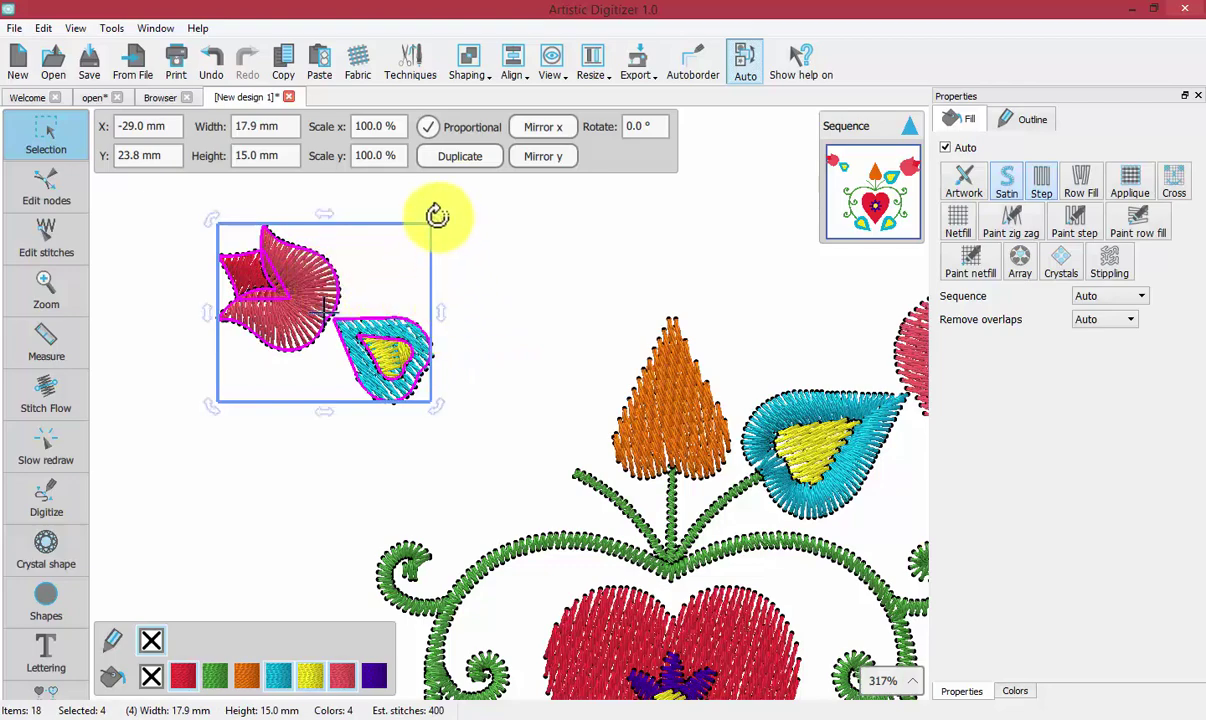
mouse_move(440, 216)
mouse_down()
mouse_move(450, 229)
mouse_move(436, 323)
mouse_move(396, 183)
mouse_move(419, 225)
mouse_up()
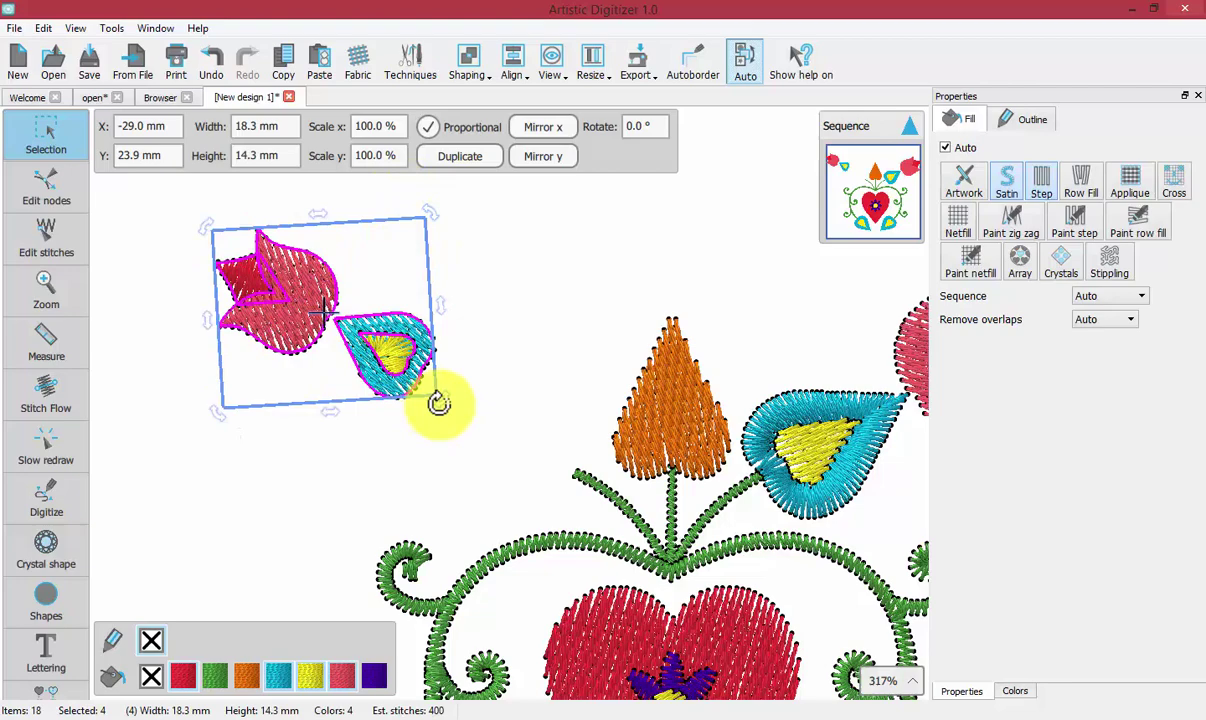
drag(436, 399, 365, 497)
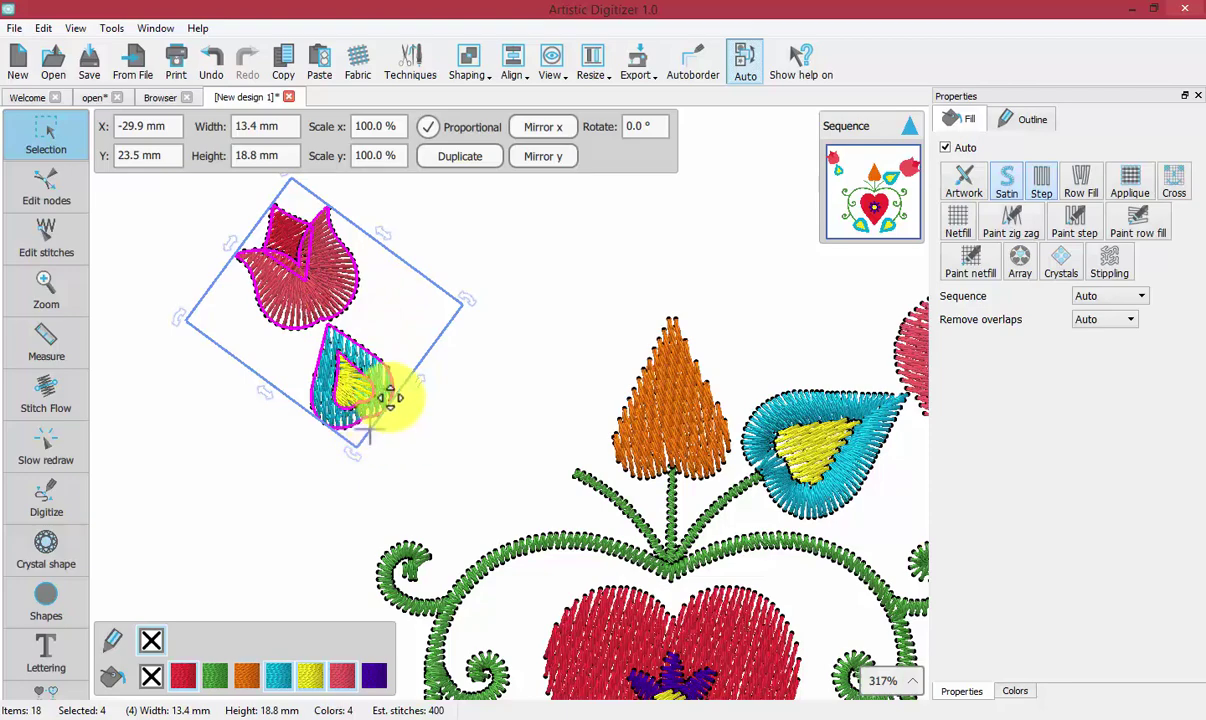
drag(481, 324, 364, 294)
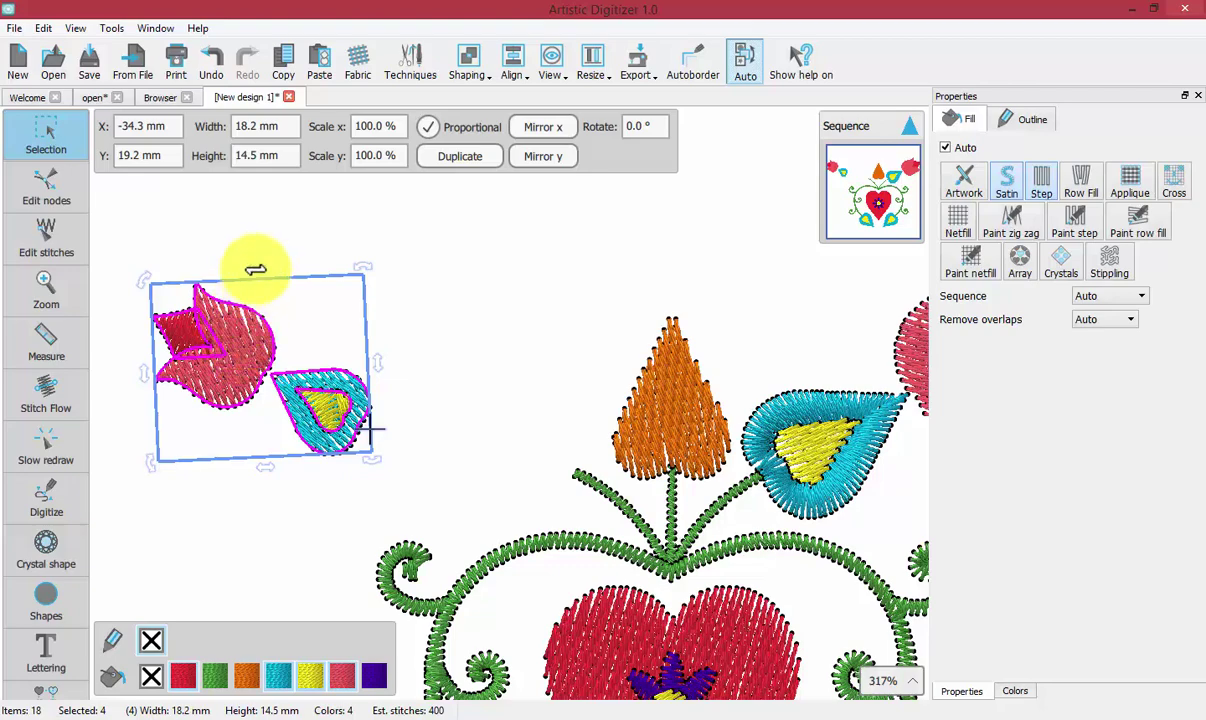
drag(257, 268, 287, 273)
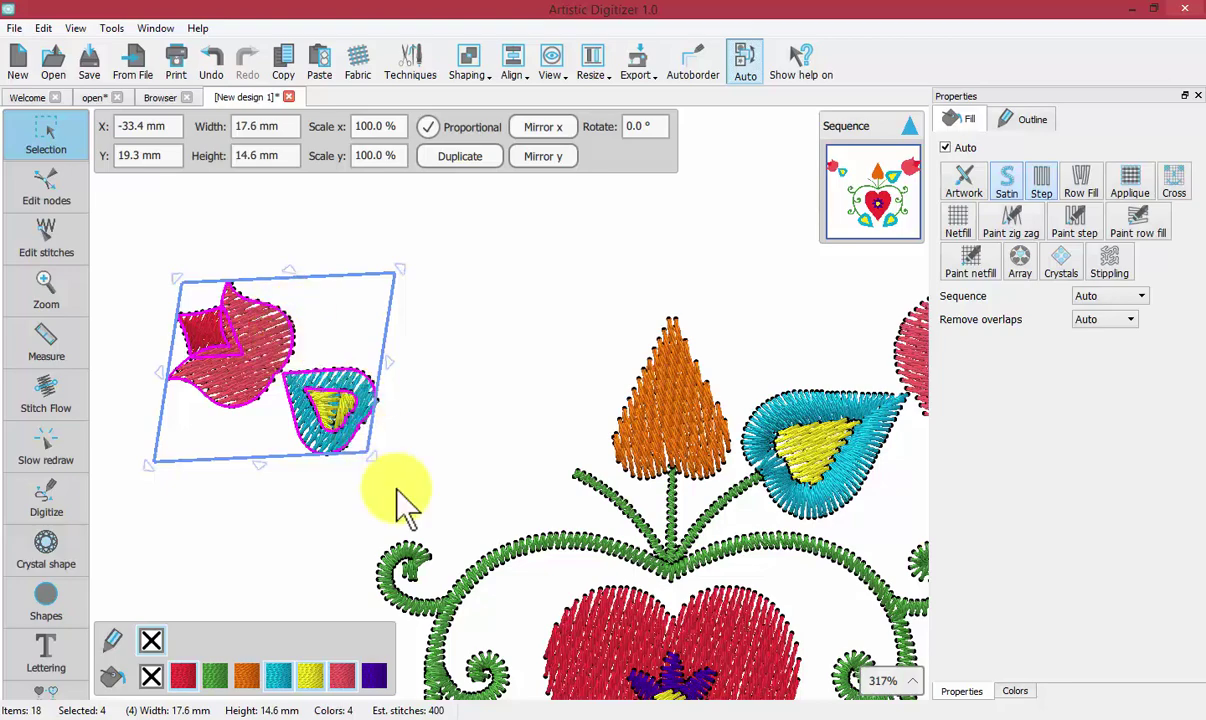
- Drag the bottom-right handle until the slanted group measures 21.7 × 18.4 mm
drag(372, 460, 482, 439)
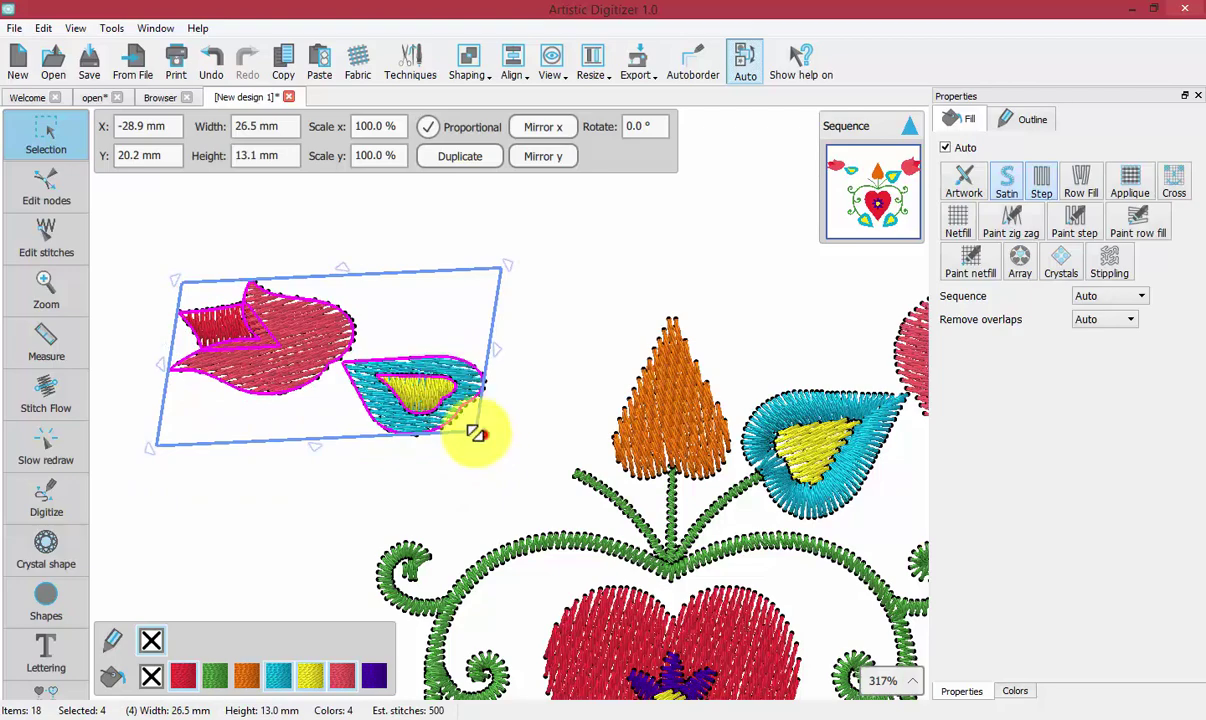
drag(476, 432, 345, 433)
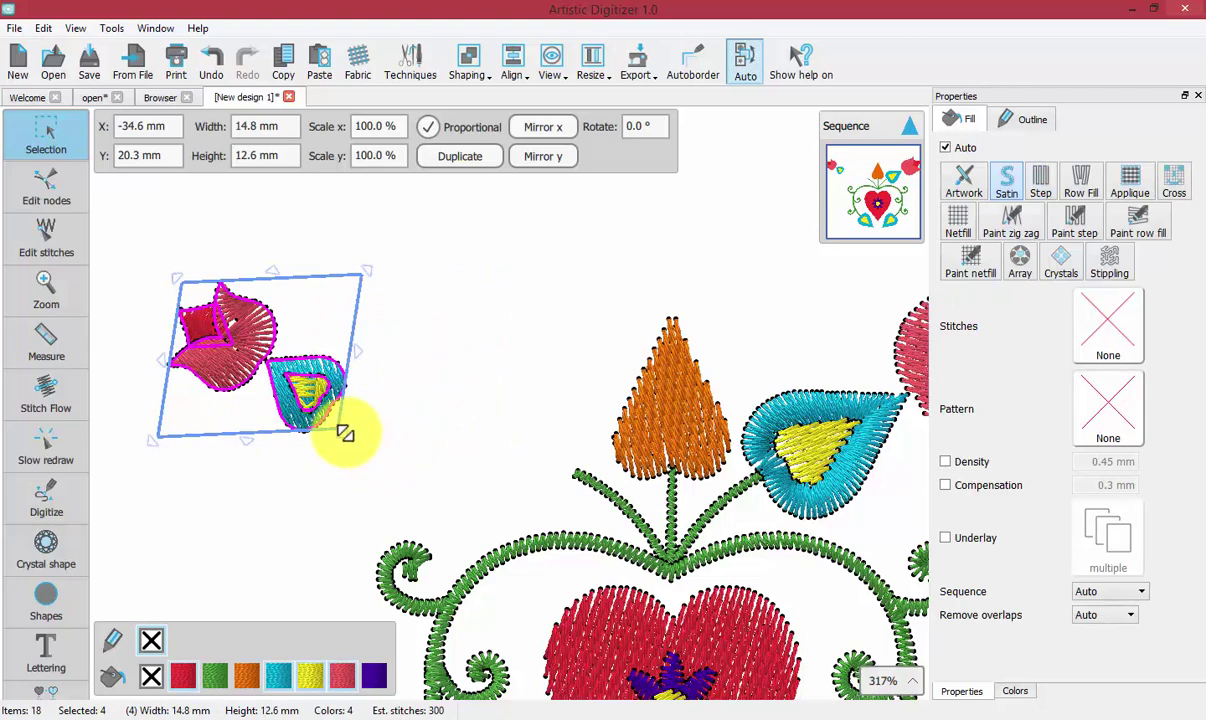
drag(339, 431, 435, 481)
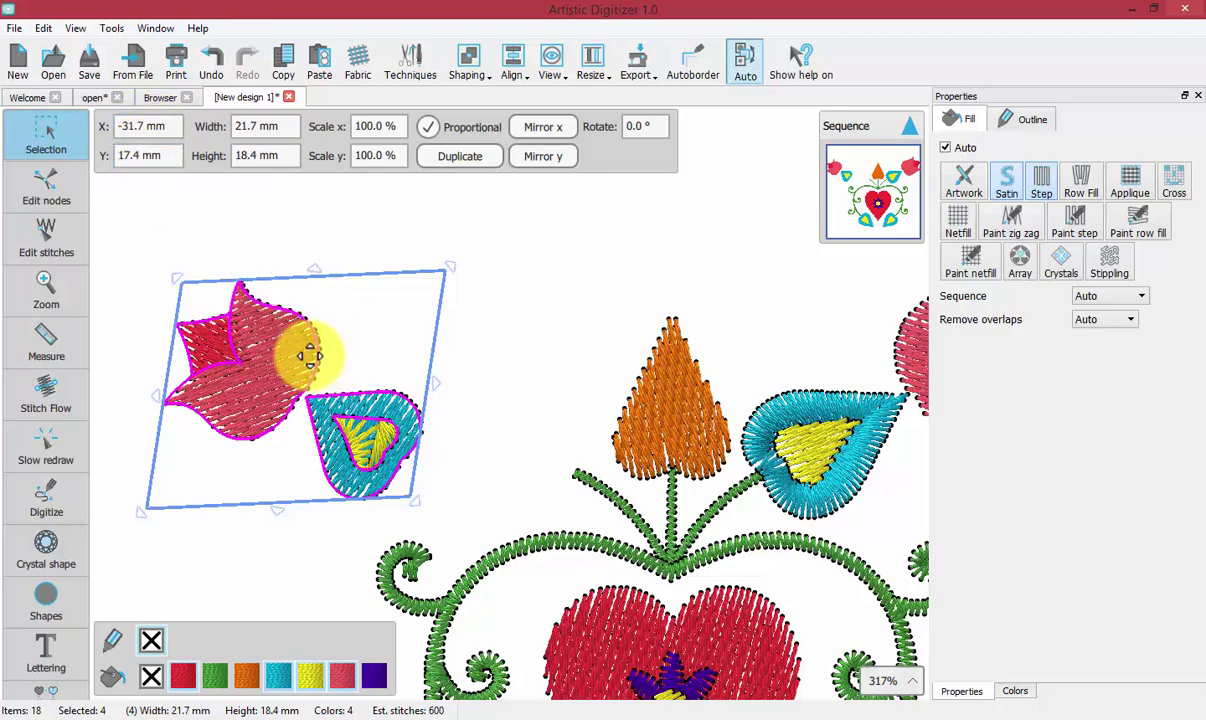
- Try exact positions for the group: Y 30.4 mm, then X 0.0 mm
click(131, 127)
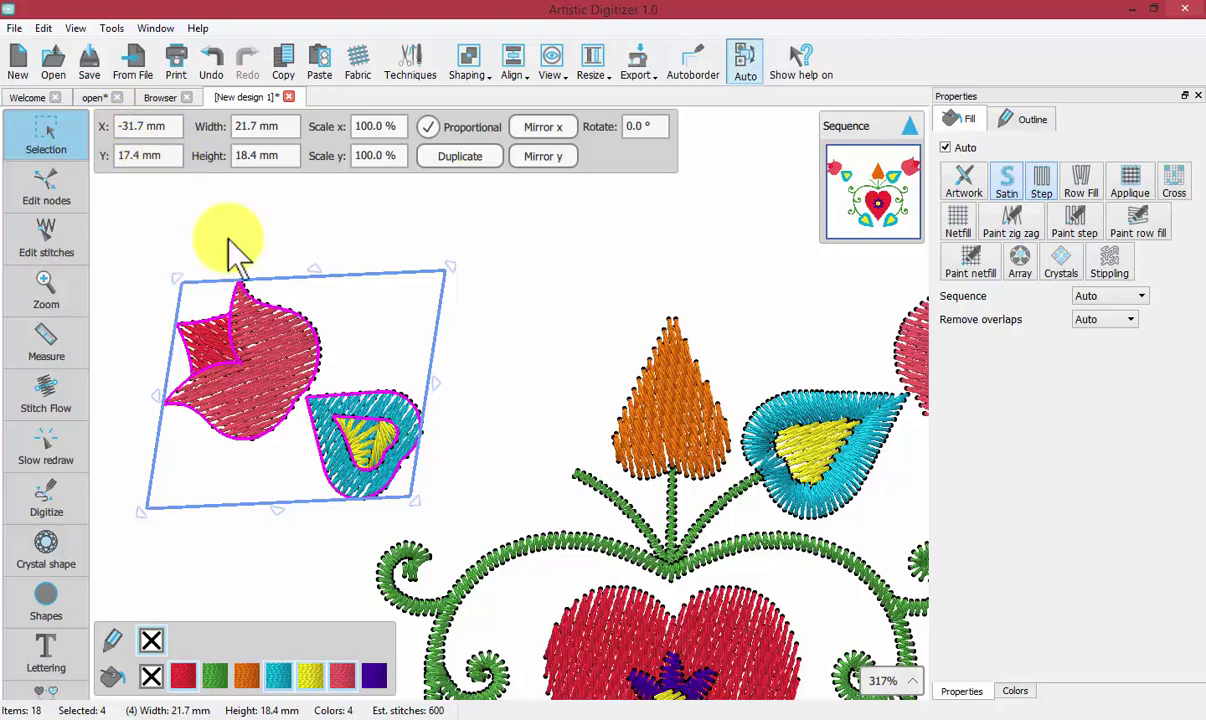
drag(276, 350, 398, 316)
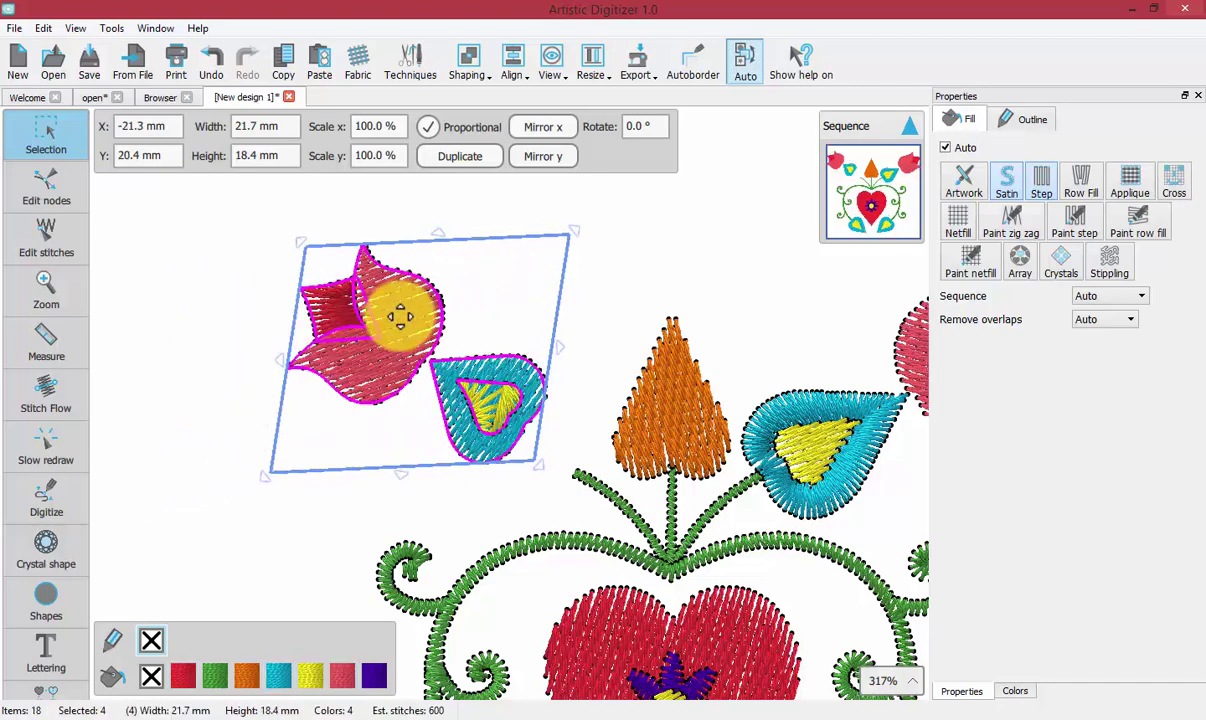
click(132, 155)
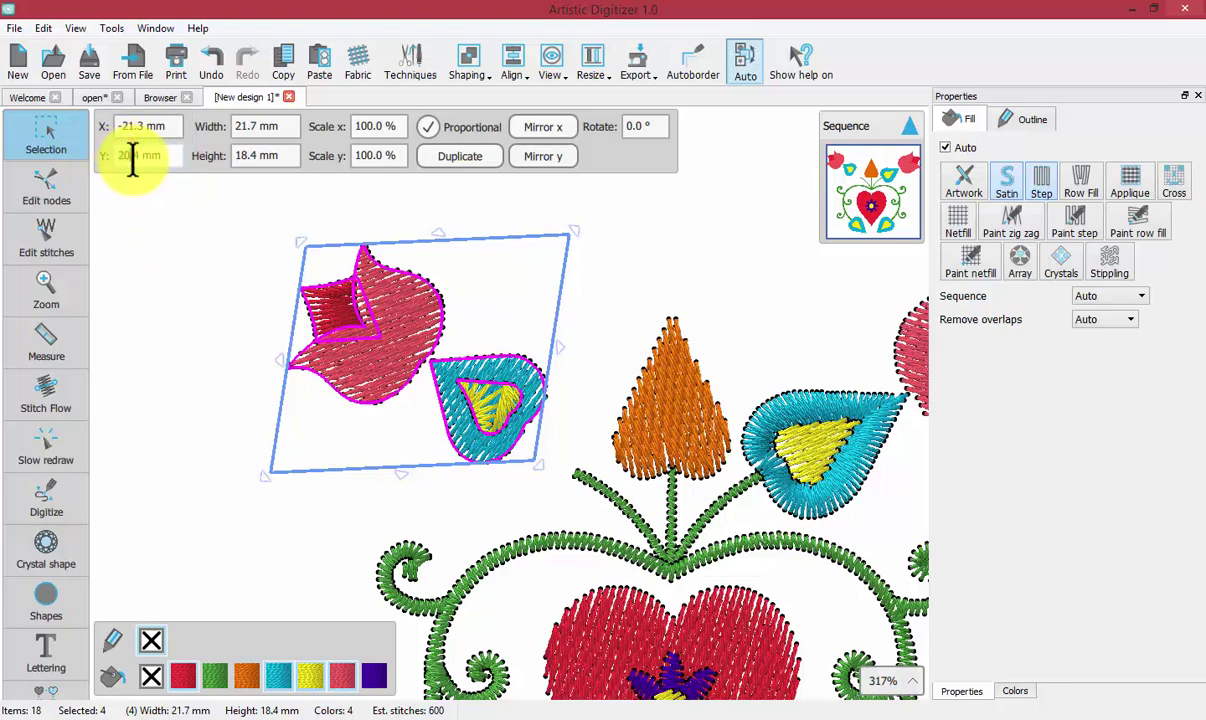
key(Return)
click(128, 122)
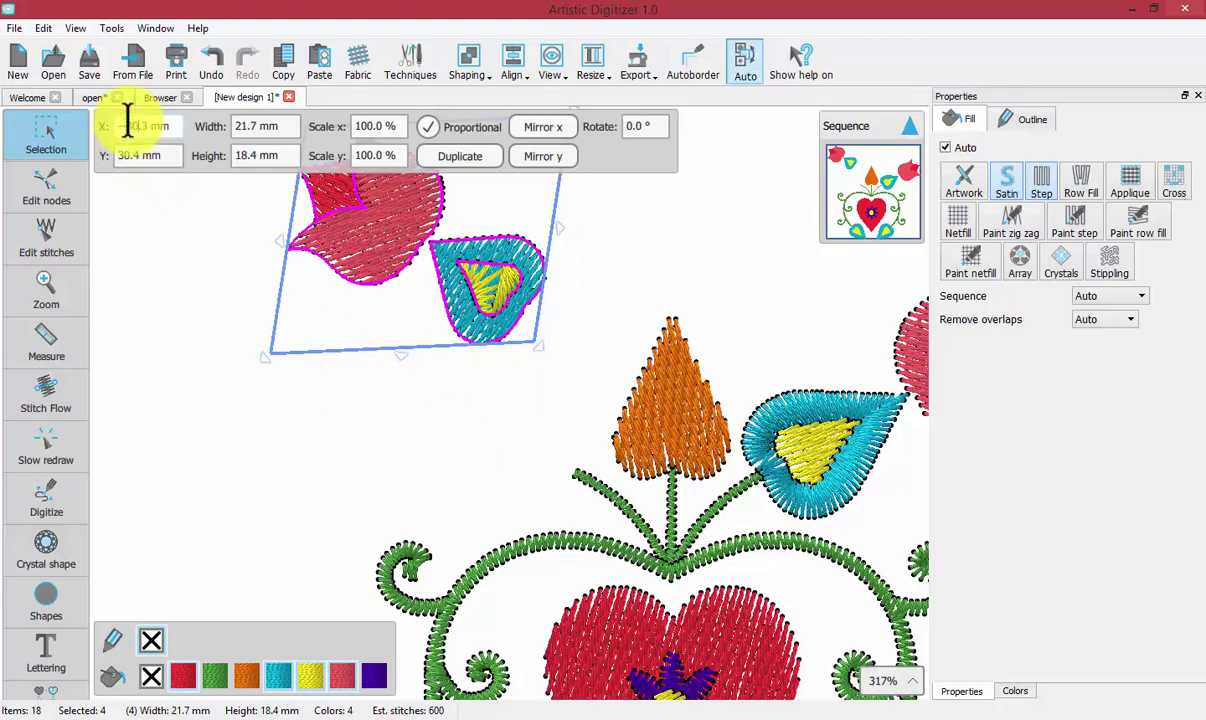
text(0)
key(Return)
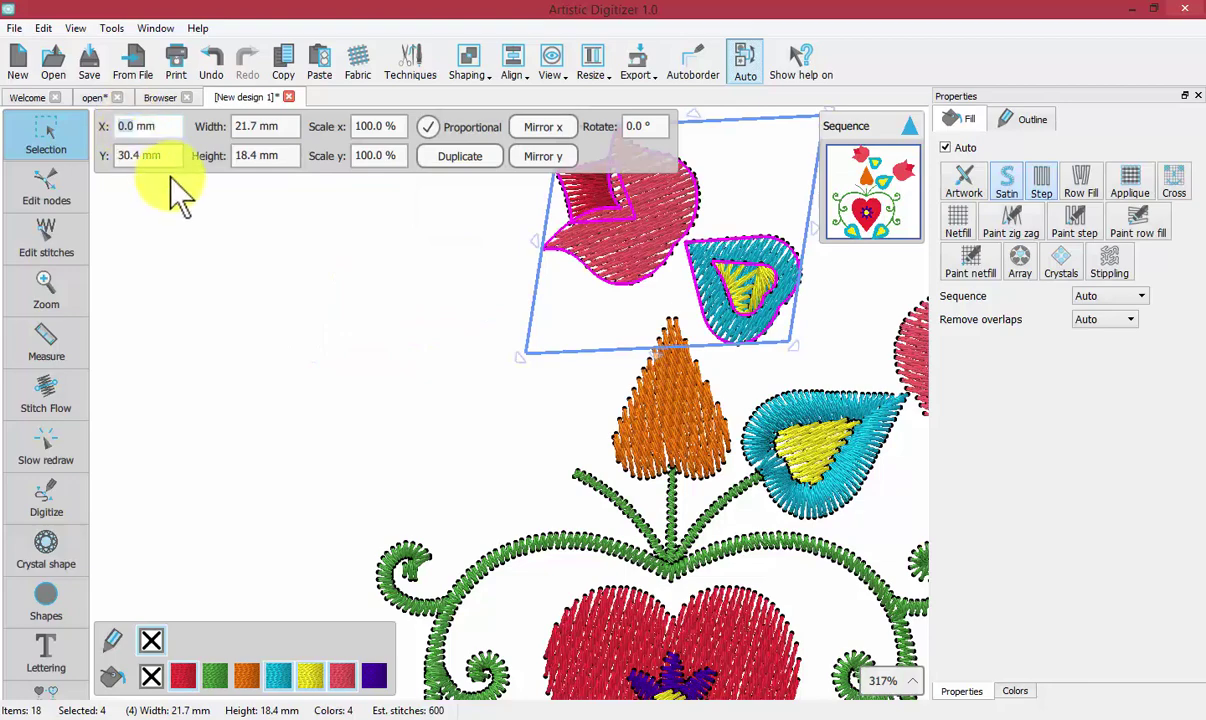
- Set Y to 0, then drag the group back to the upper left at X -28.2, Y 21.9 mm
click(489, 235)
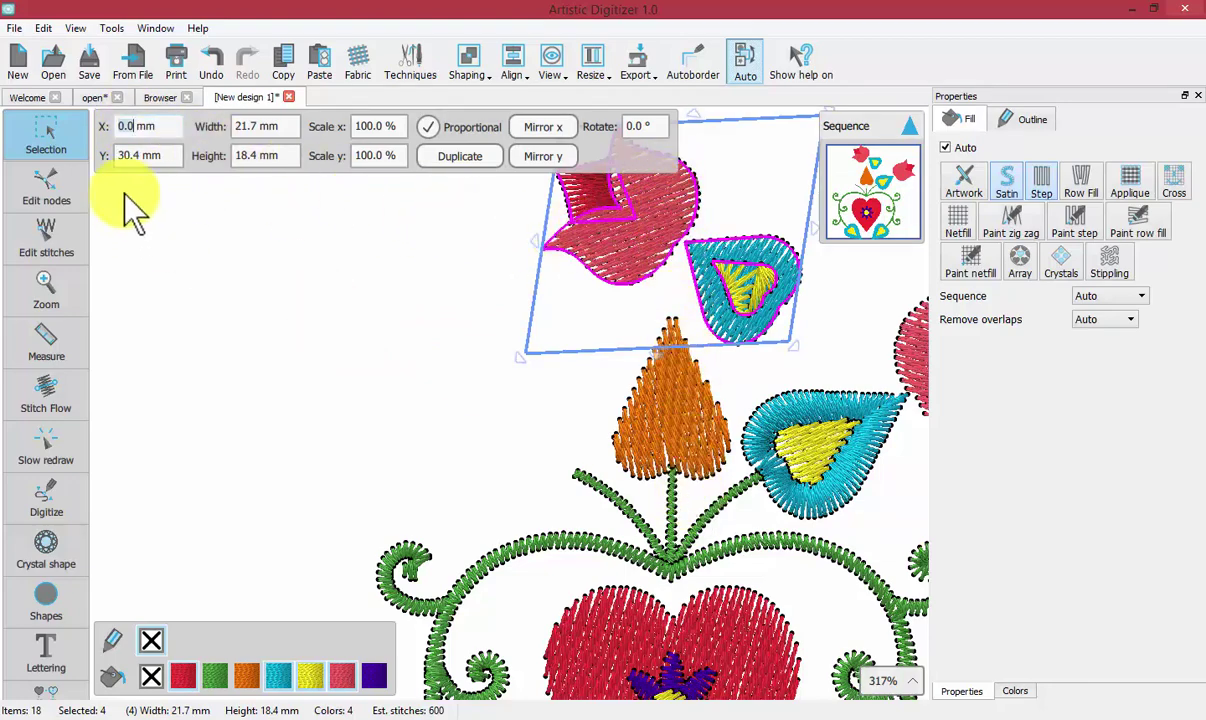
click(133, 152)
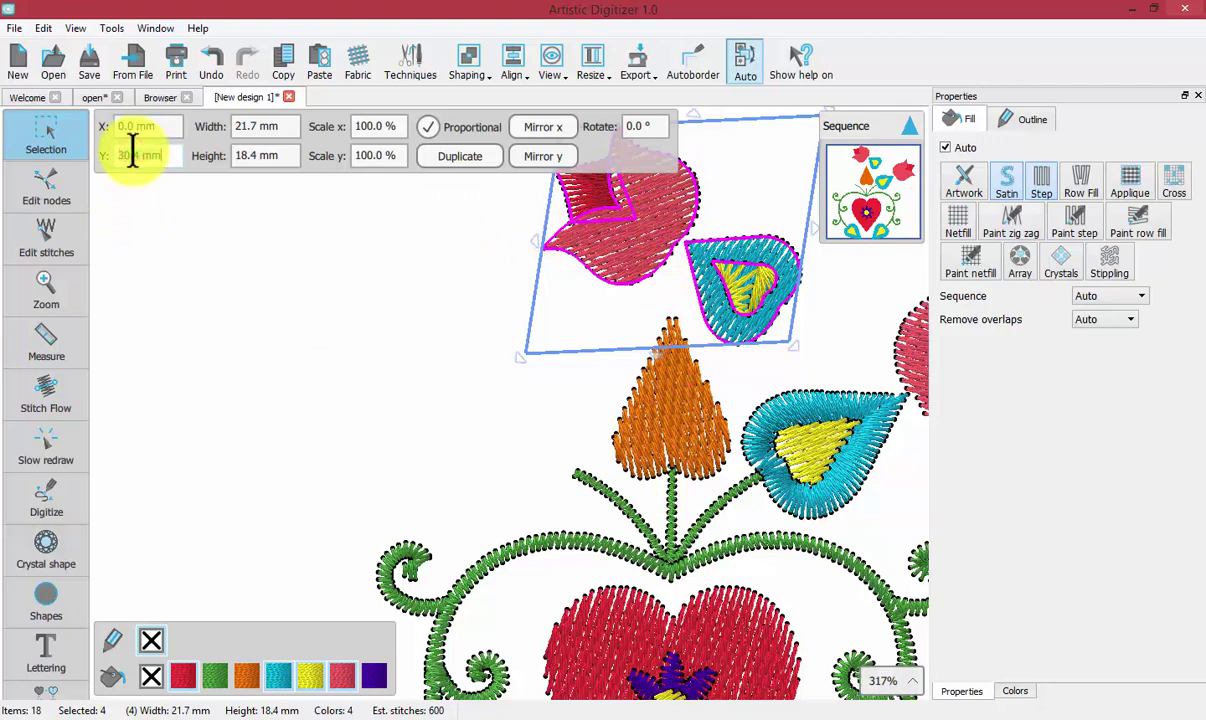
text(0)
key(Return)
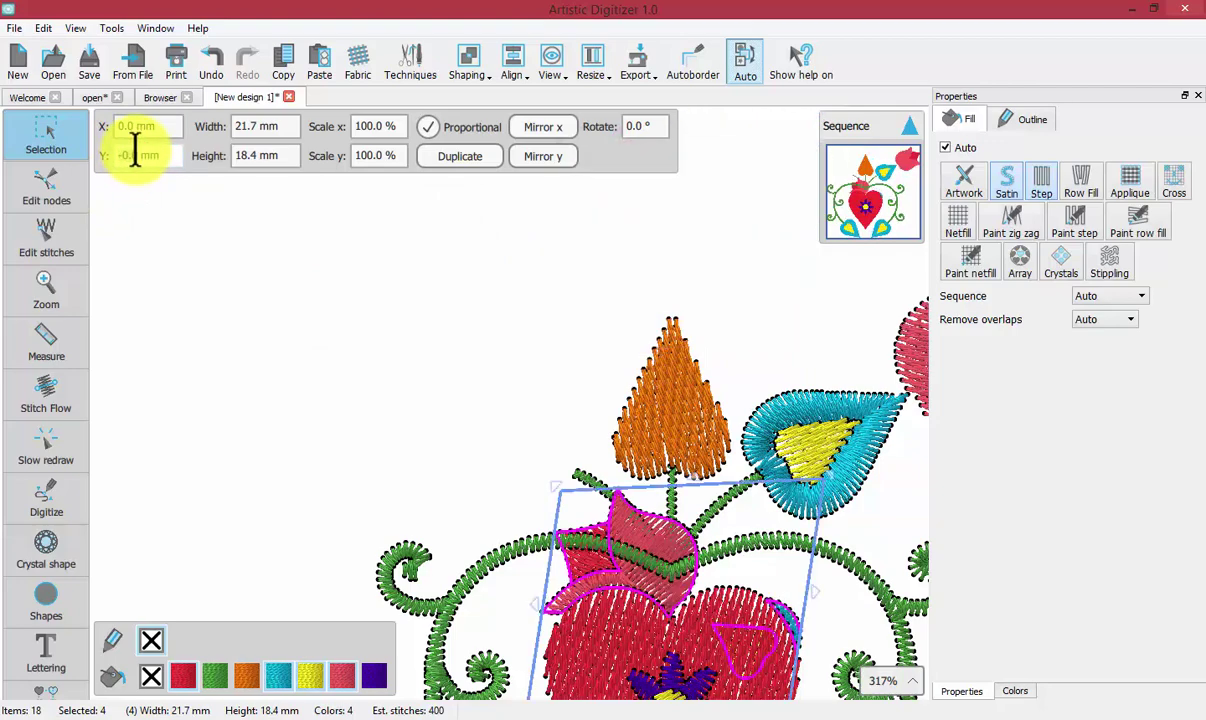
drag(660, 525, 327, 282)
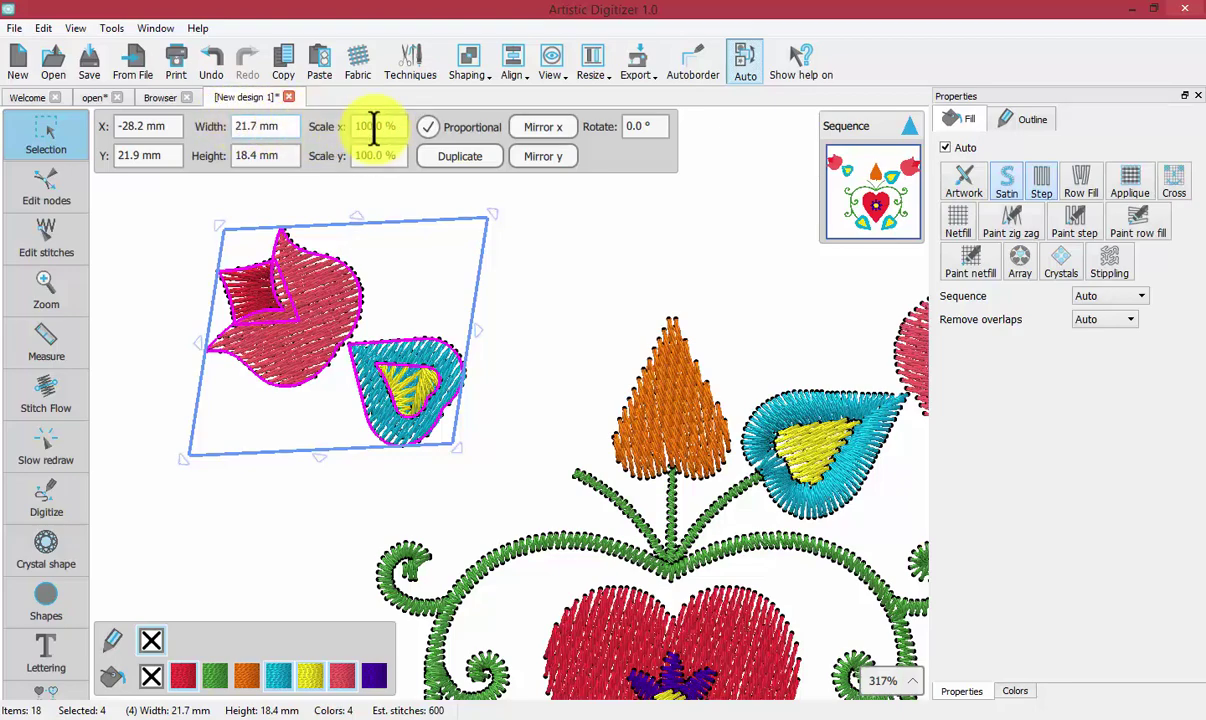
- Set the width to 30.7 mm proportionally, then unlock proportions and set it to 20.0 mm
click(425, 127)
double_click(240, 127)
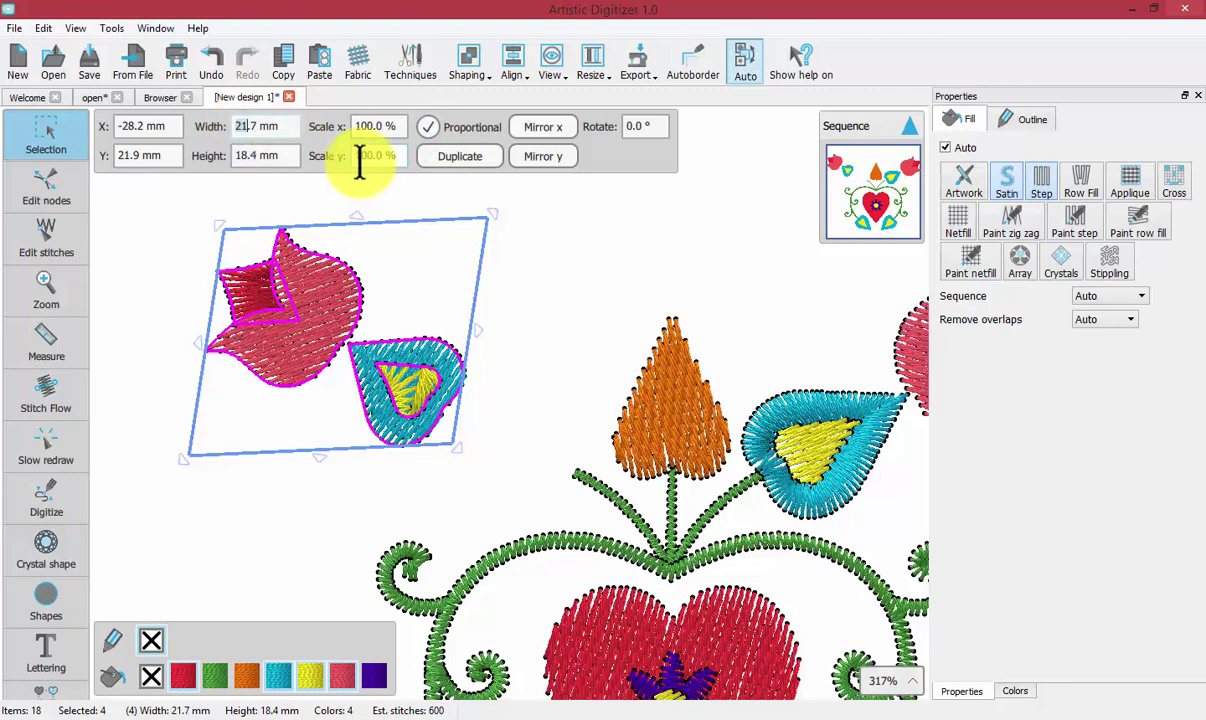
text(30)
key(Return)
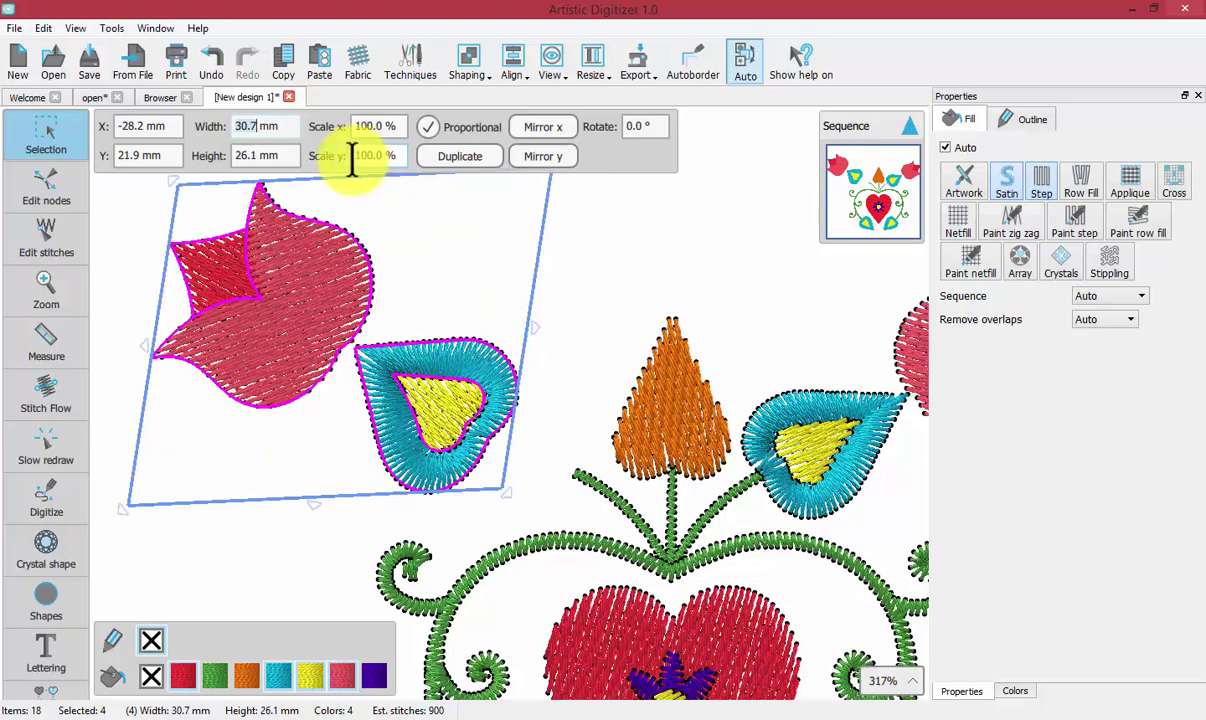
click(428, 127)
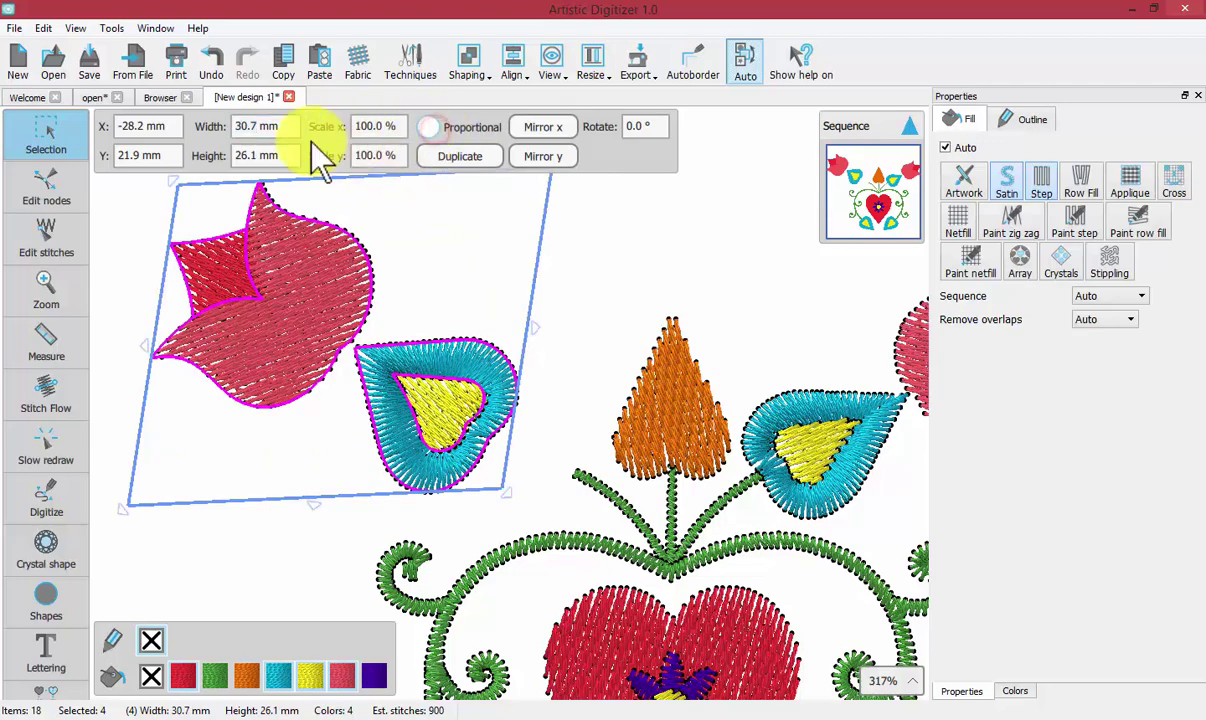
click(247, 132)
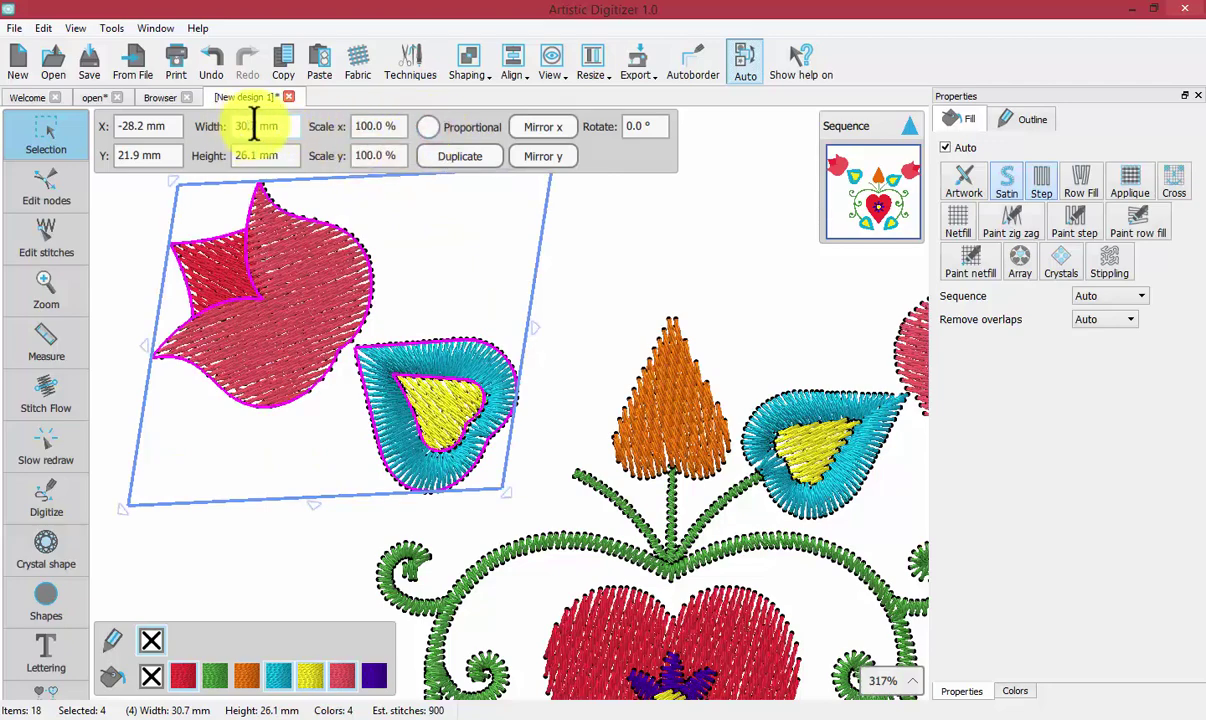
text(2)
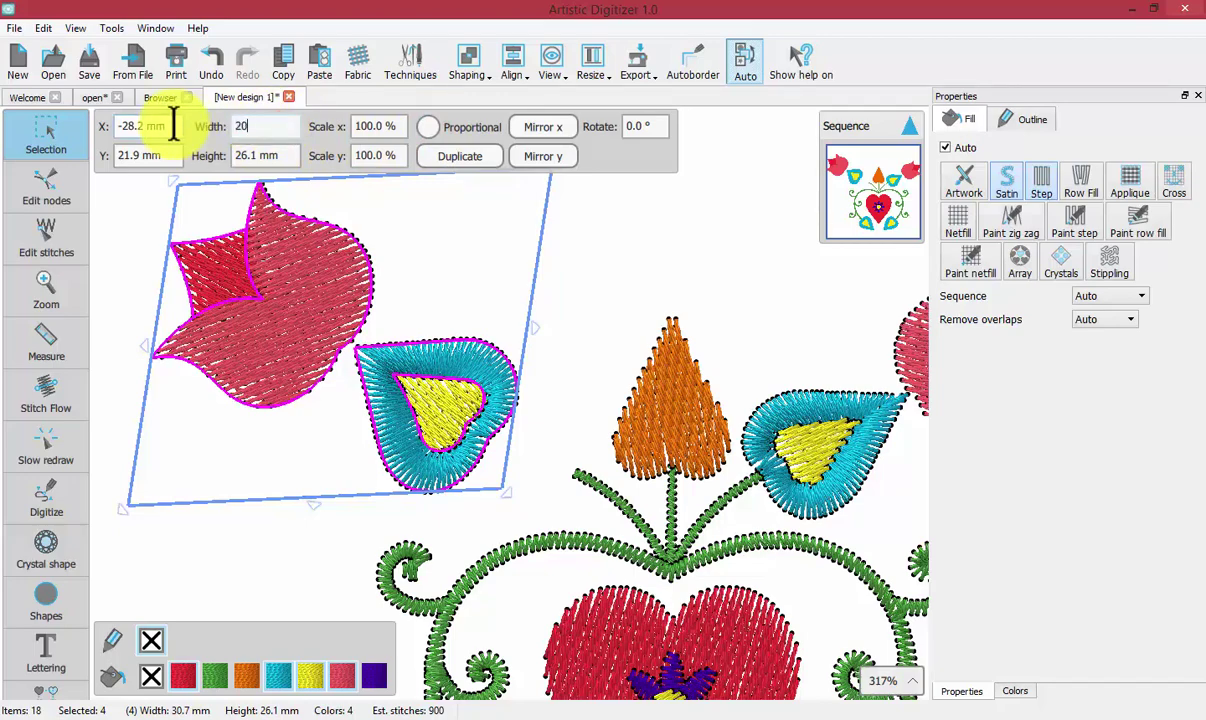
text(0)
key(Return)
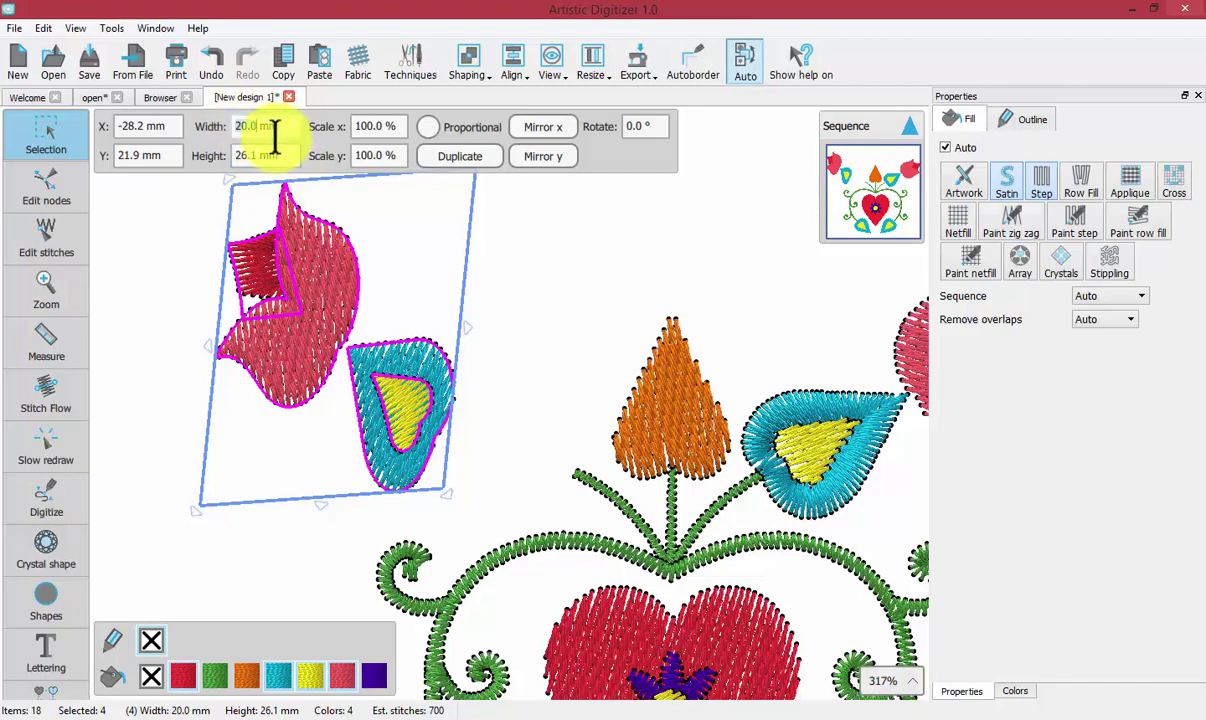
- Drag the bottom corner handle to shrink the group to 12.7 × 25.5 mm
click(240, 156)
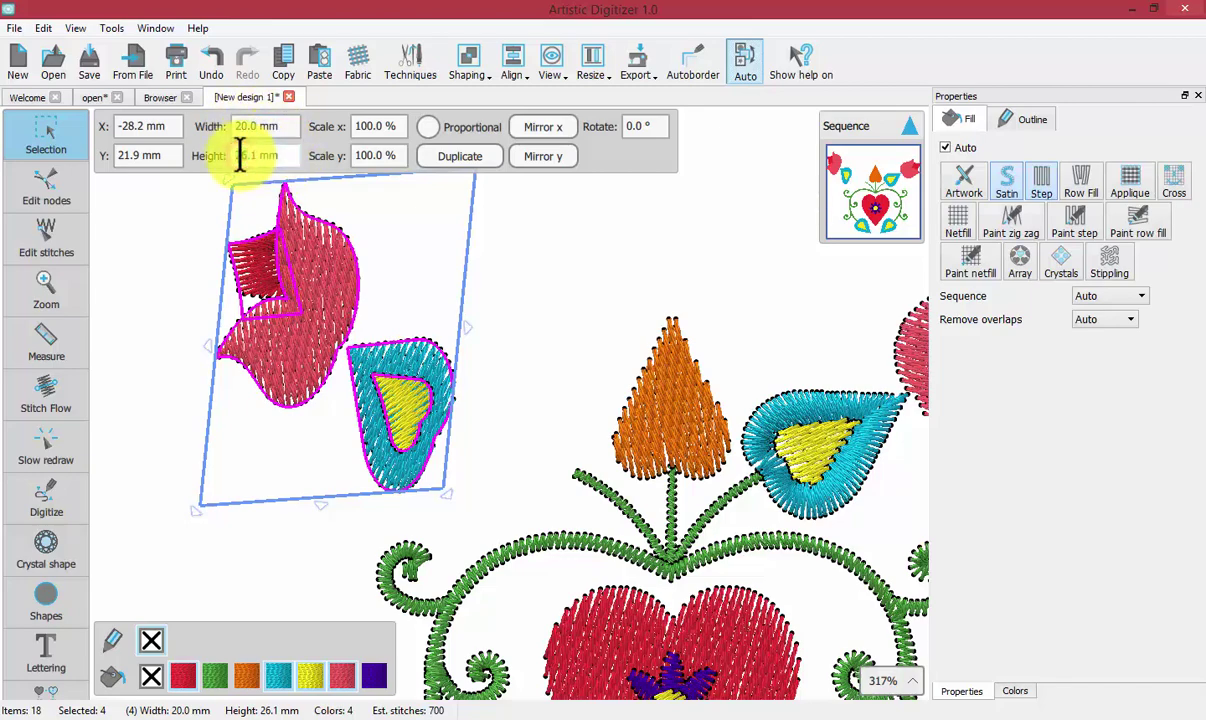
click(239, 136)
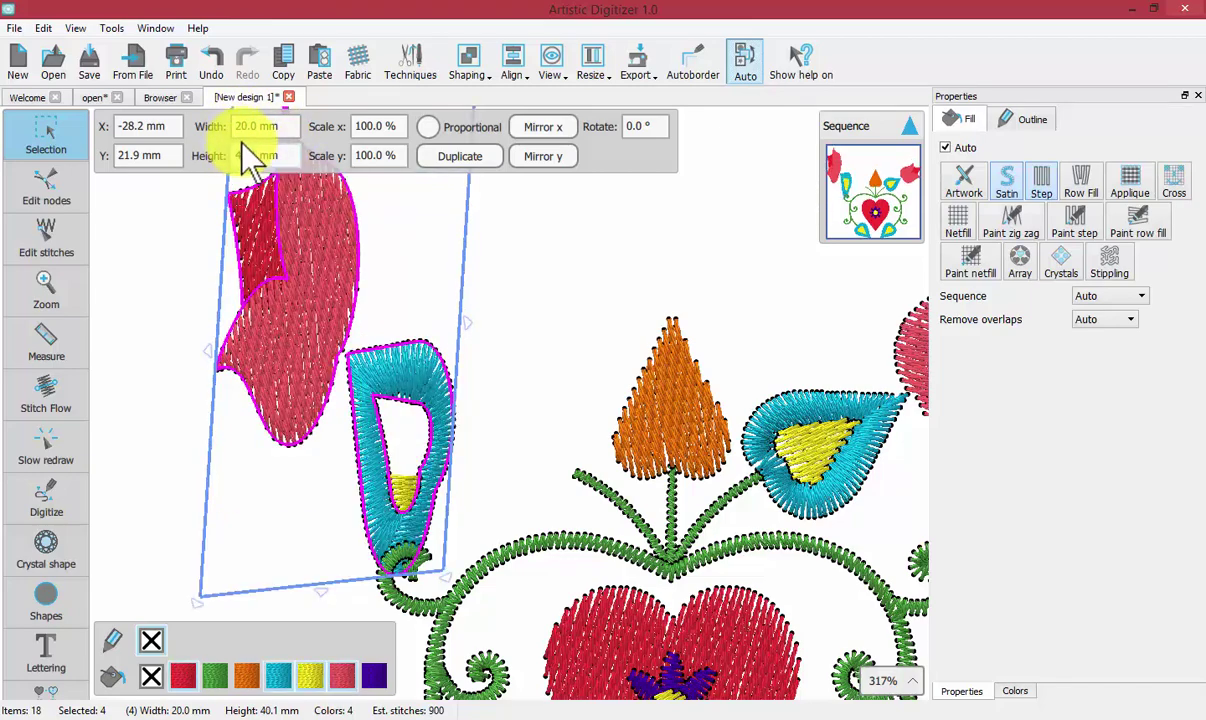
click(240, 154)
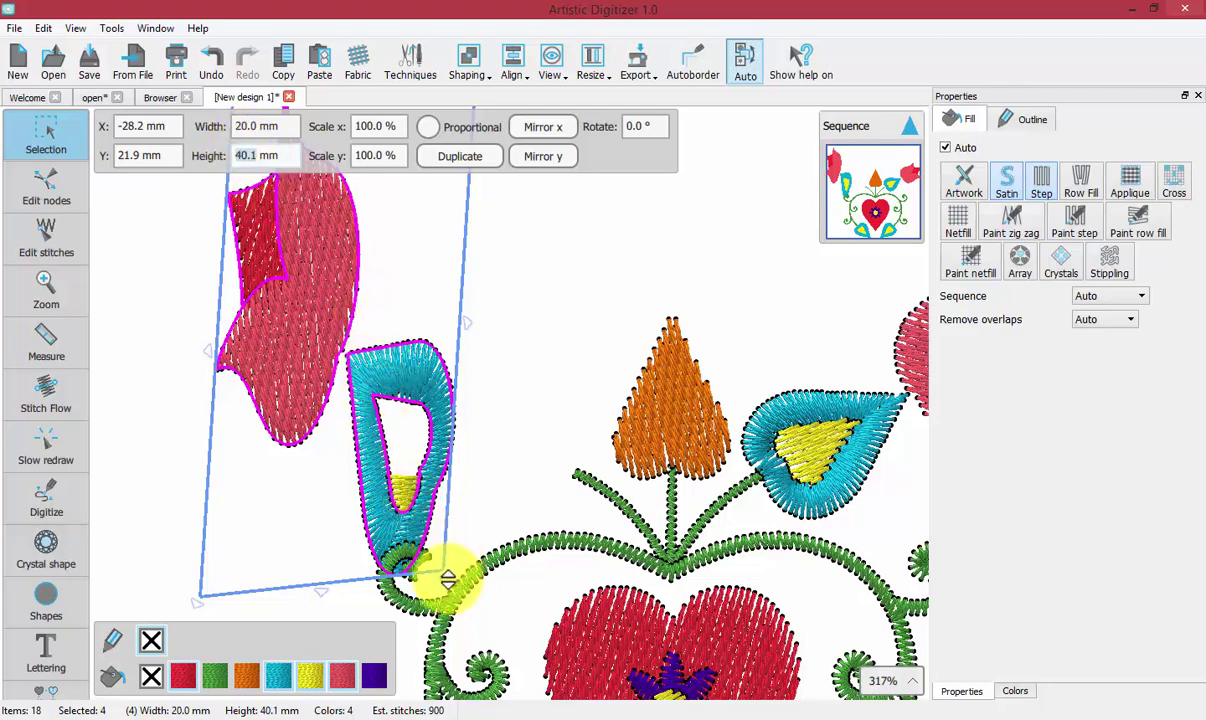
drag(448, 580, 385, 331)
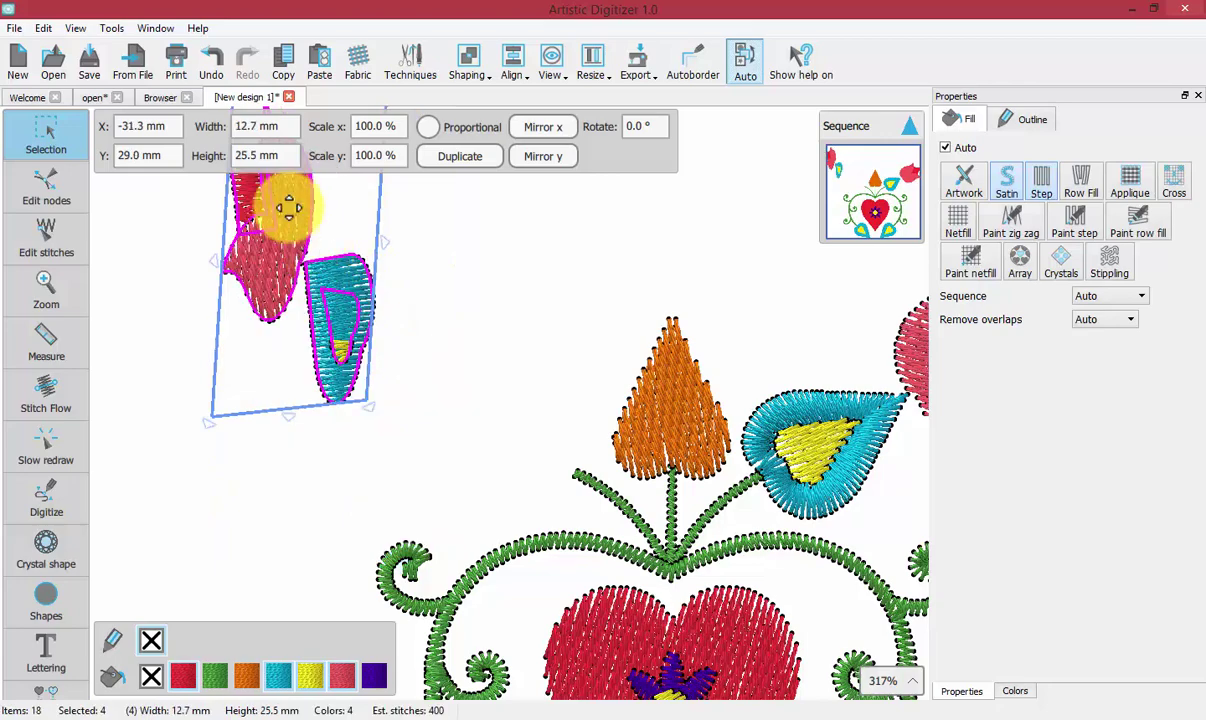
- Move the tulip-and-leaf pair down-left and scale it proportionally by 120% to 22.9 × 38.2 mm
drag(289, 207, 252, 312)
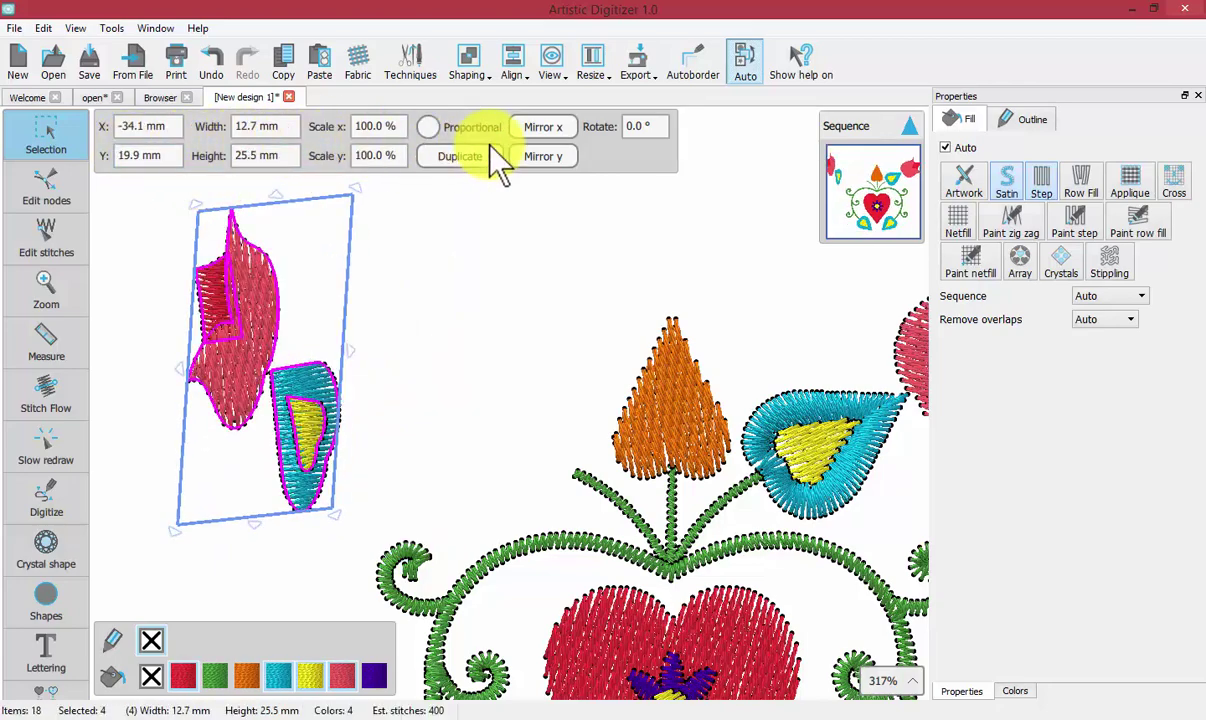
click(446, 160)
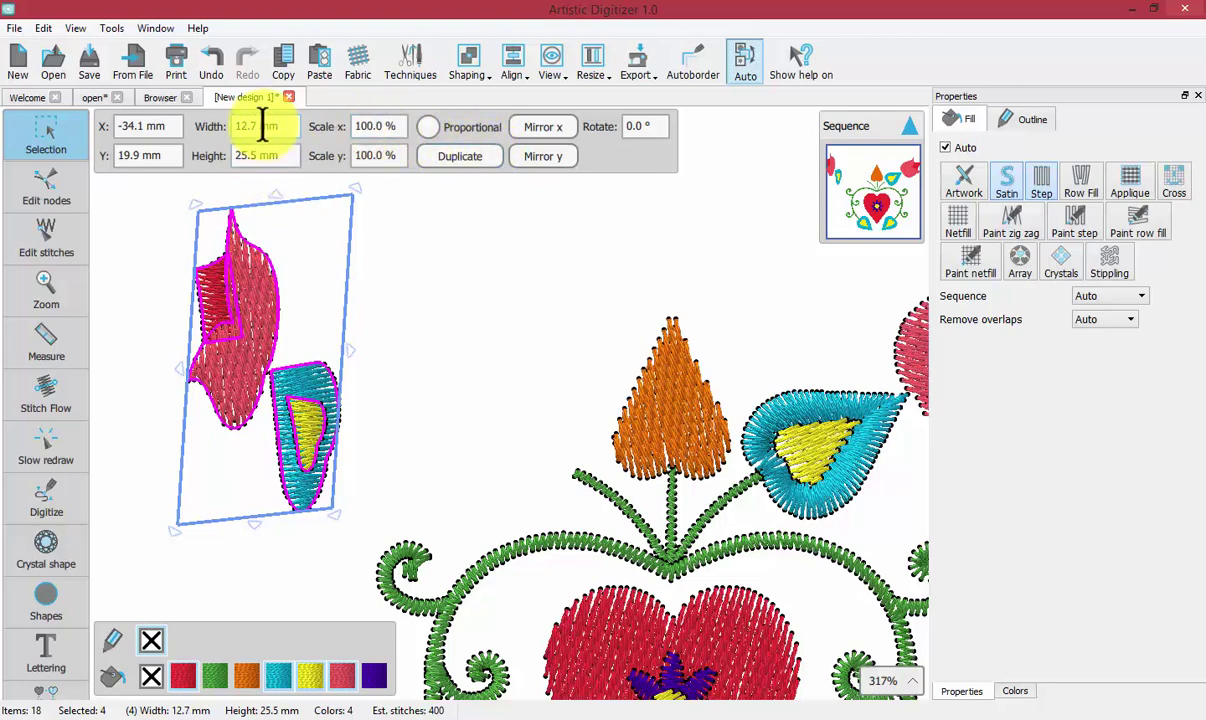
double_click(384, 122)
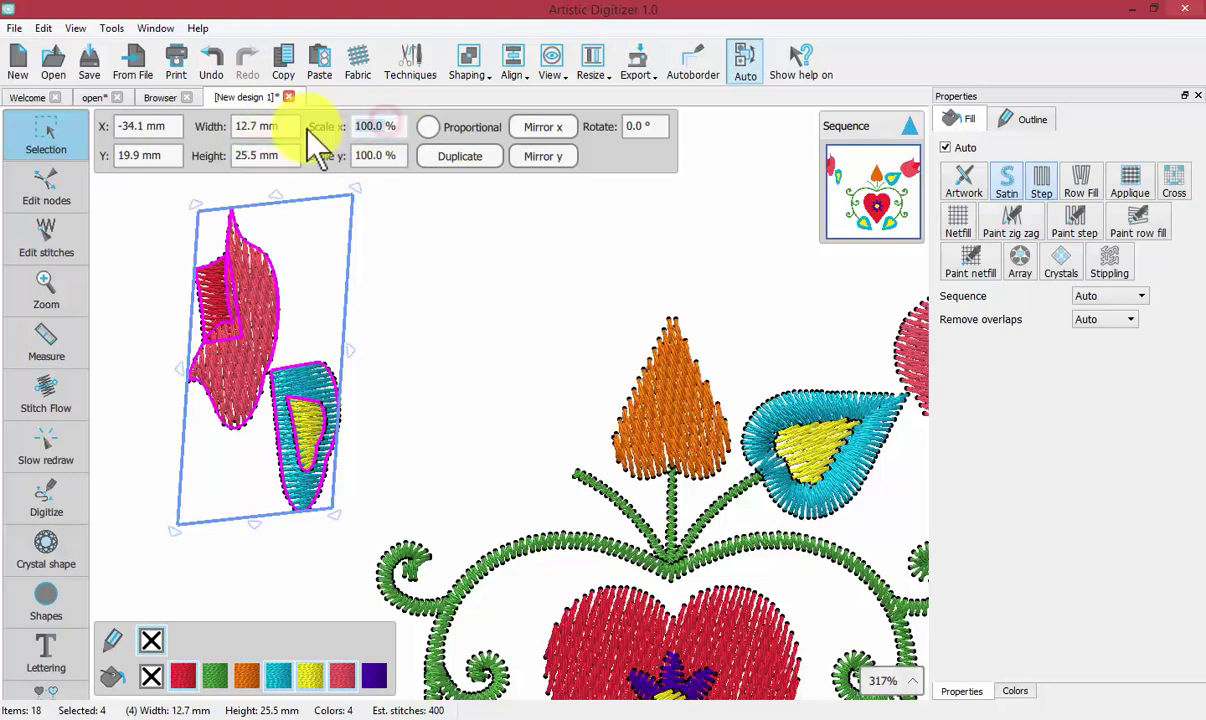
text(120)
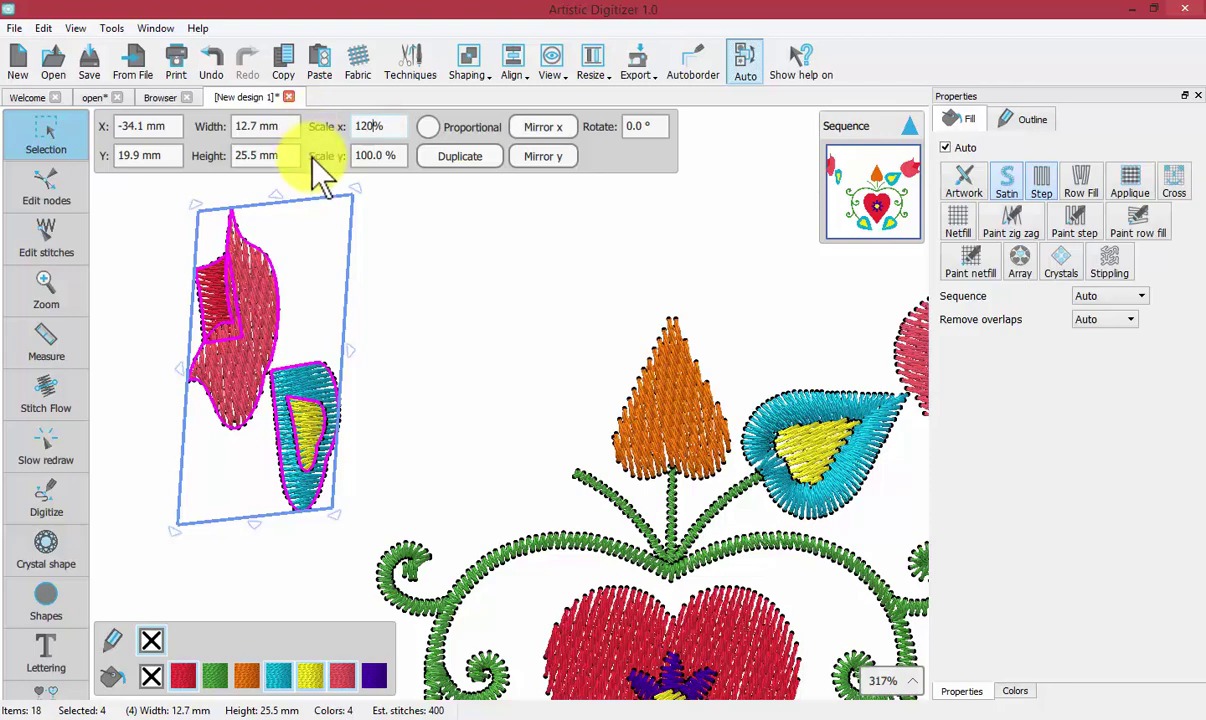
key(Return)
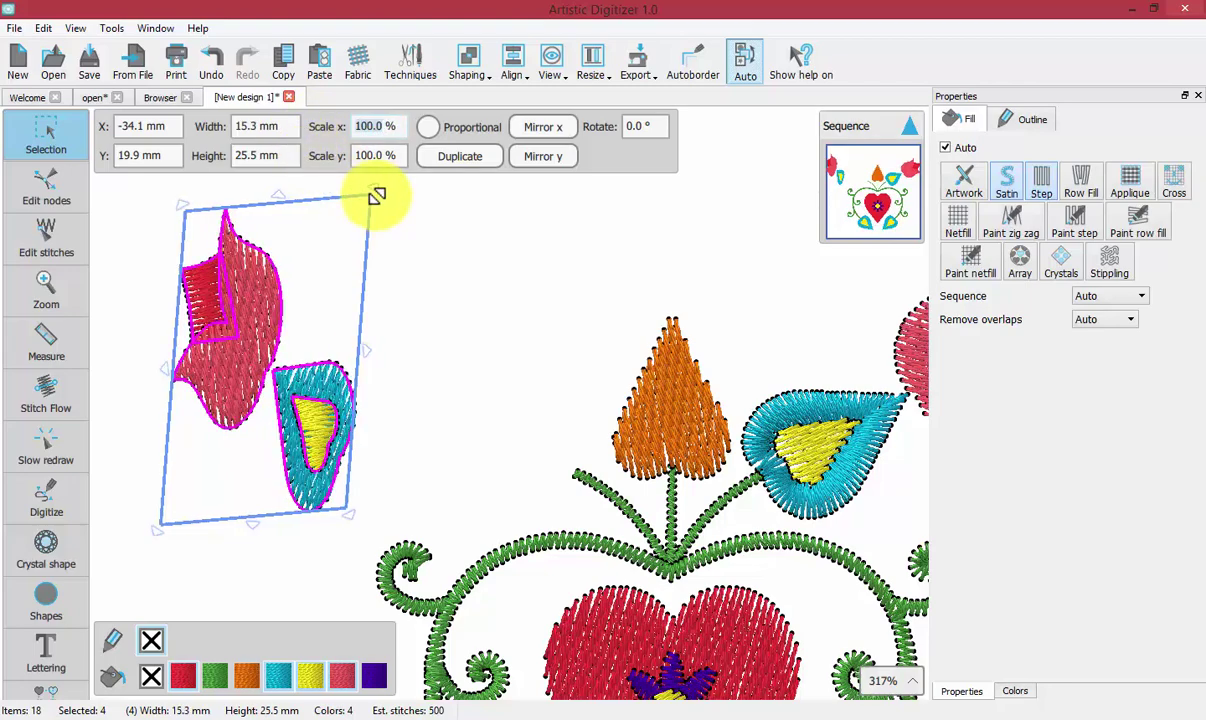
click(428, 126)
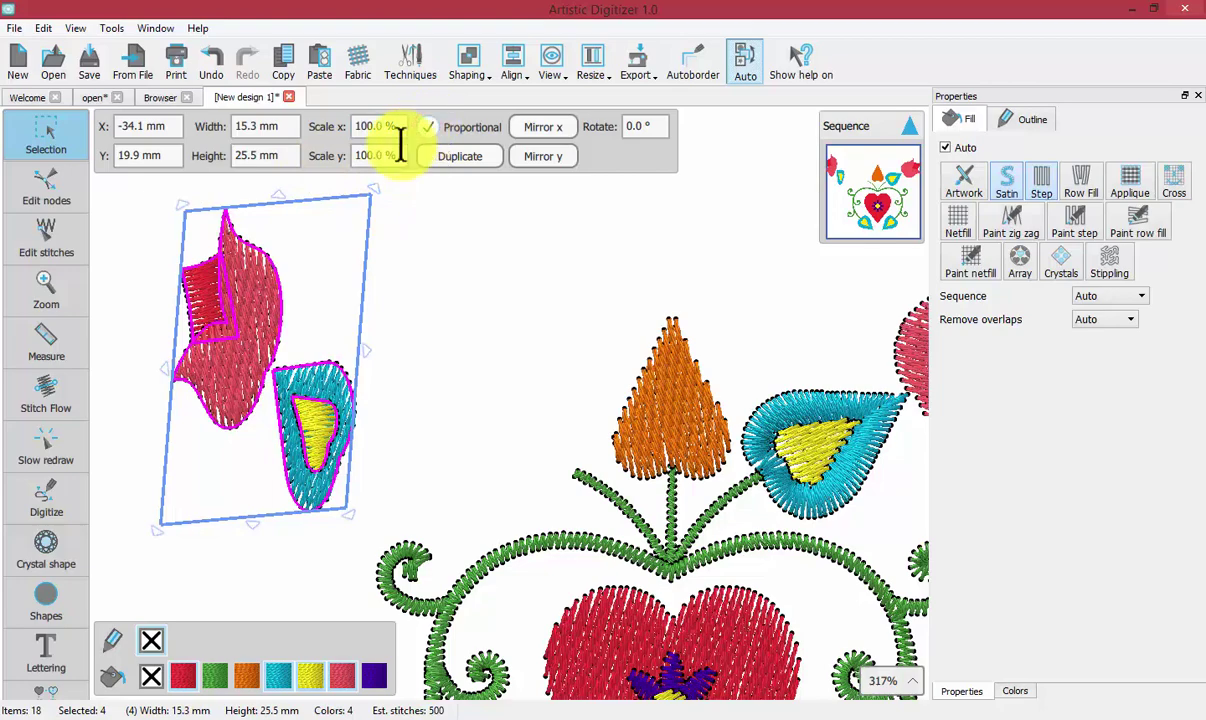
click(365, 122)
text(120)
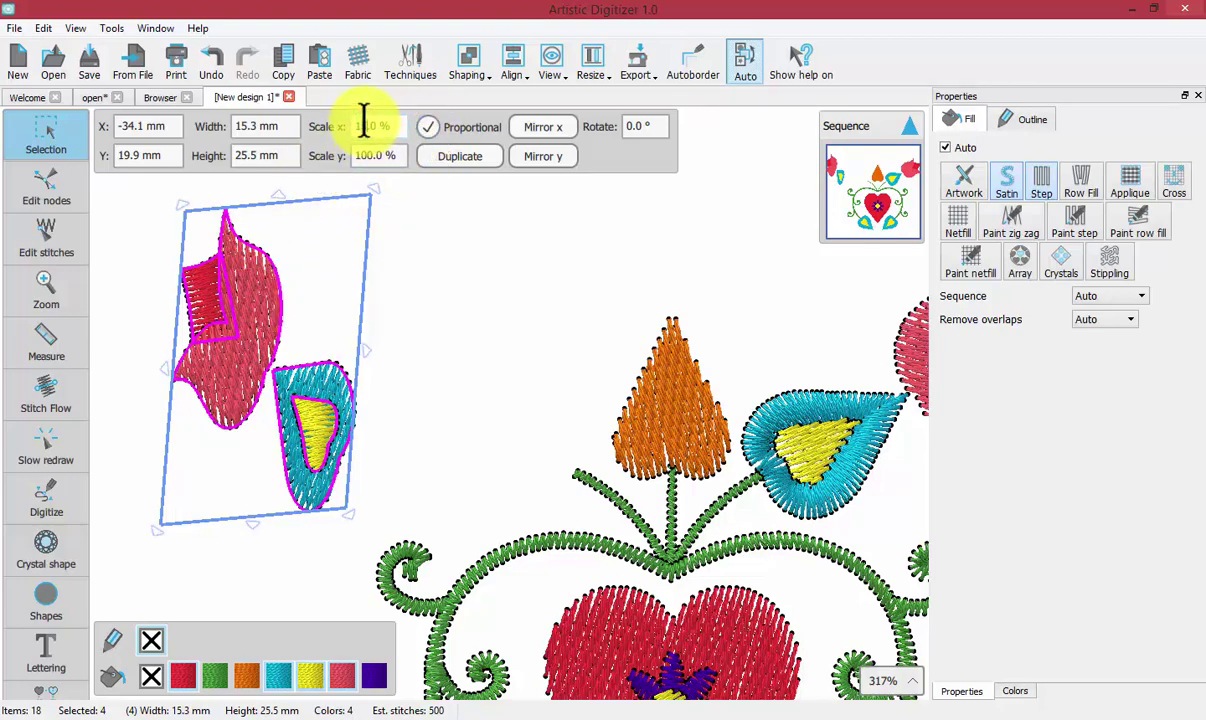
text(.0)
key(Return)
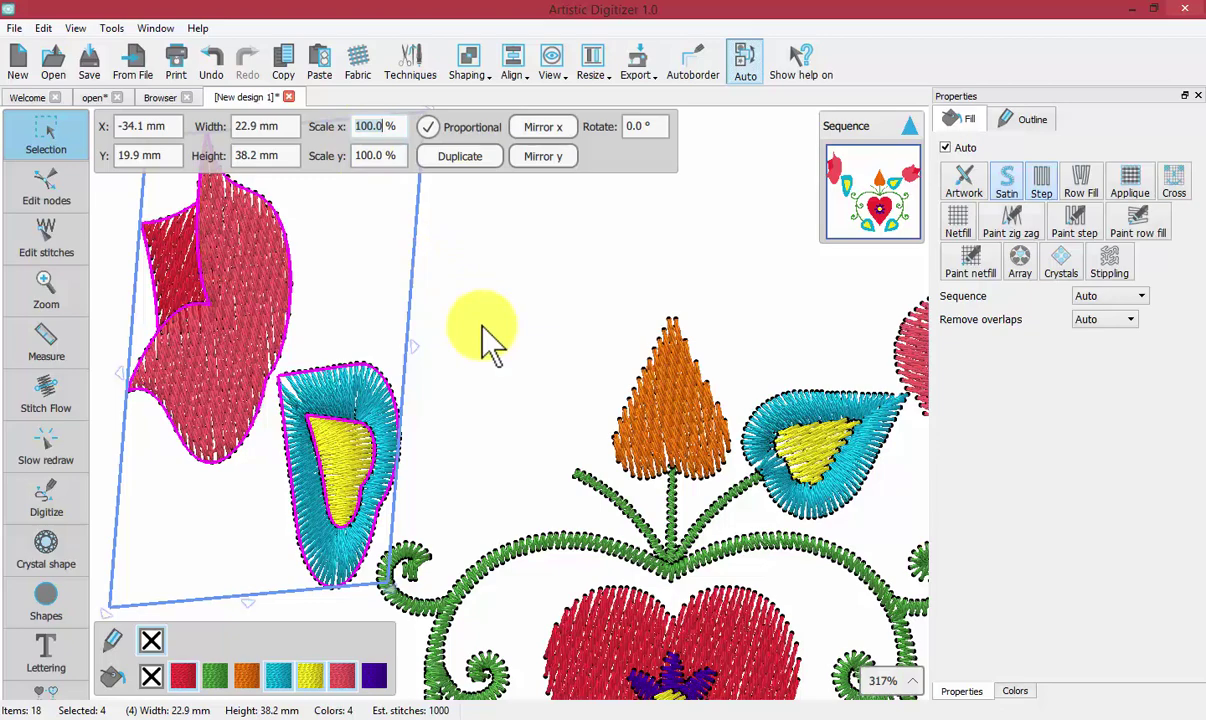
- Duplicate the tulip-and-leaf pair and drag the copy to the far left, at about X -59.0, Y 19.2 mm
scroll(484, 338, down, 3)
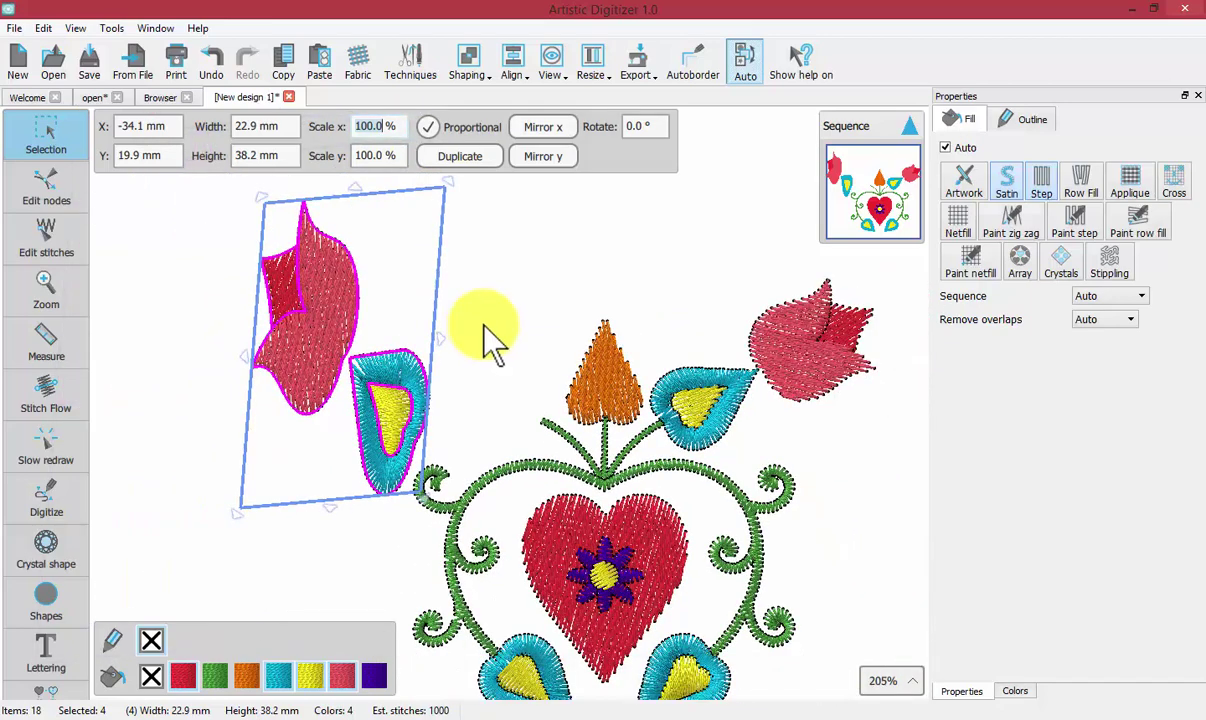
click(462, 155)
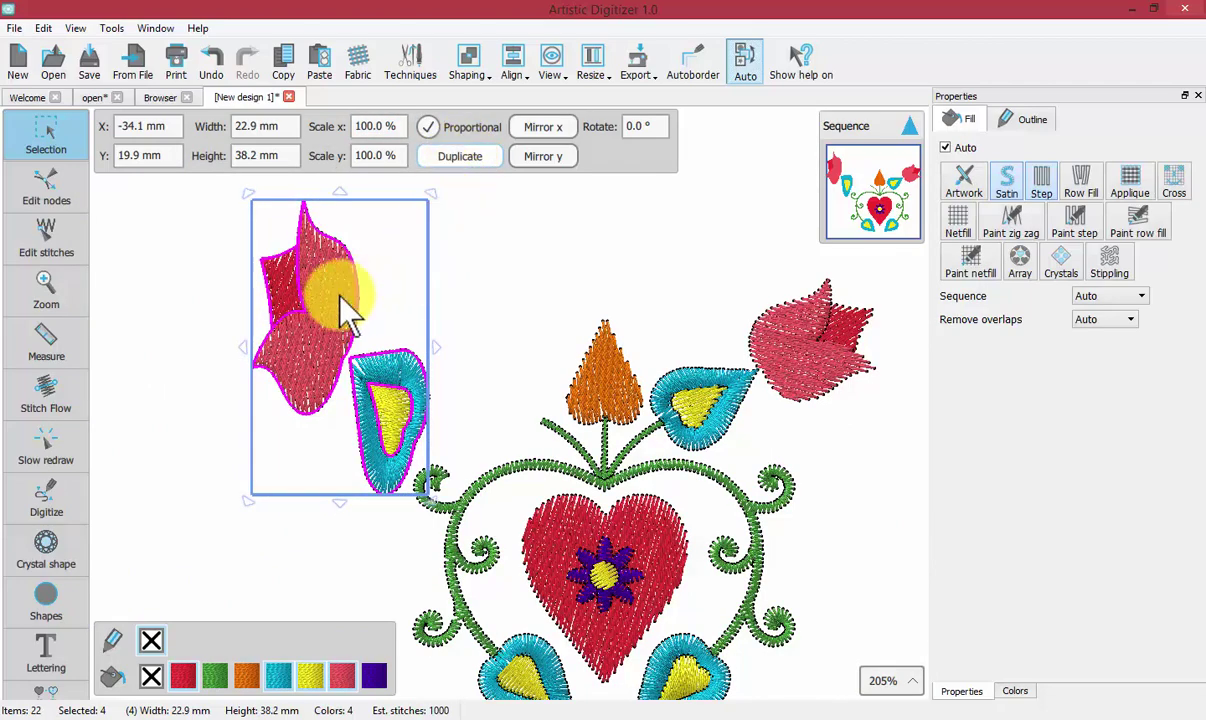
drag(341, 298, 489, 291)
scroll(489, 291, down, 1)
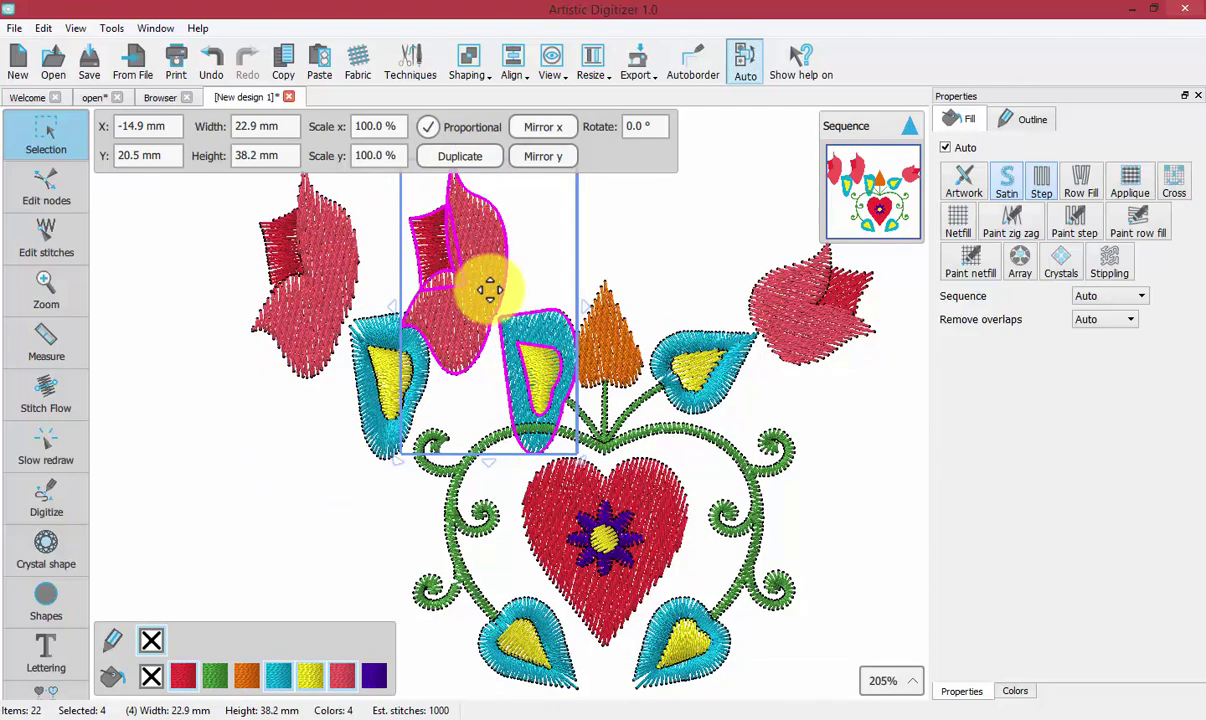
scroll(489, 291, up, 2)
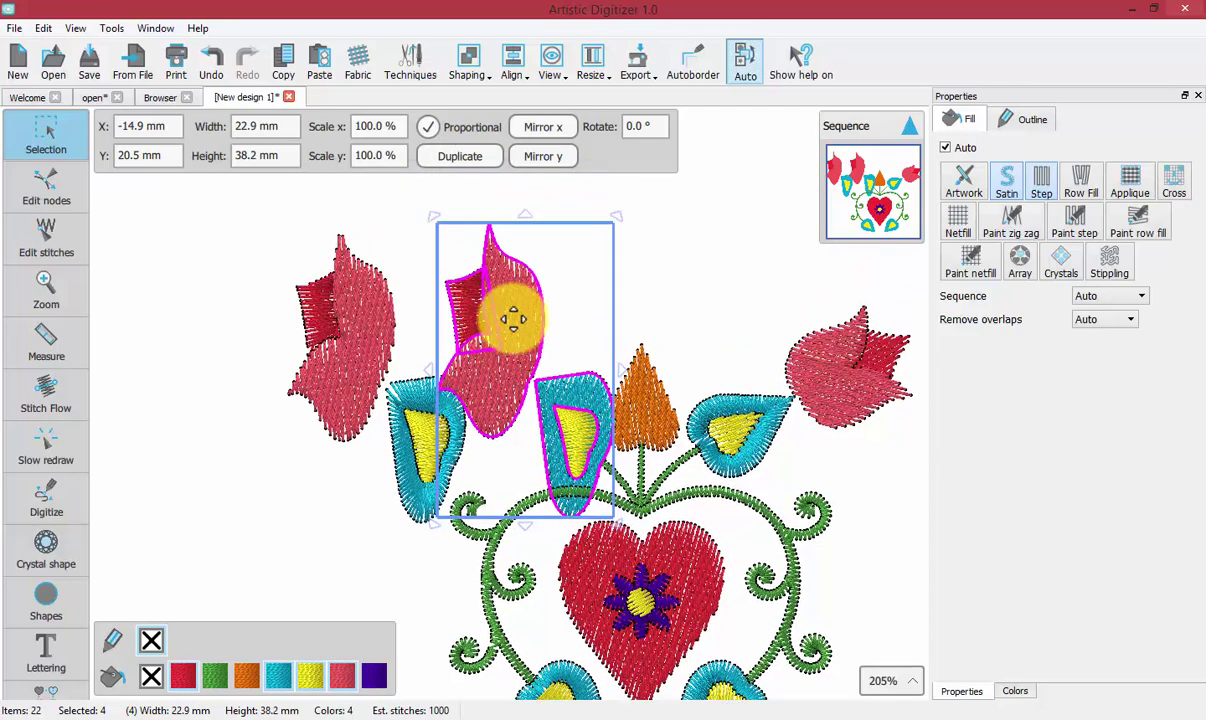
drag(502, 320, 167, 377)
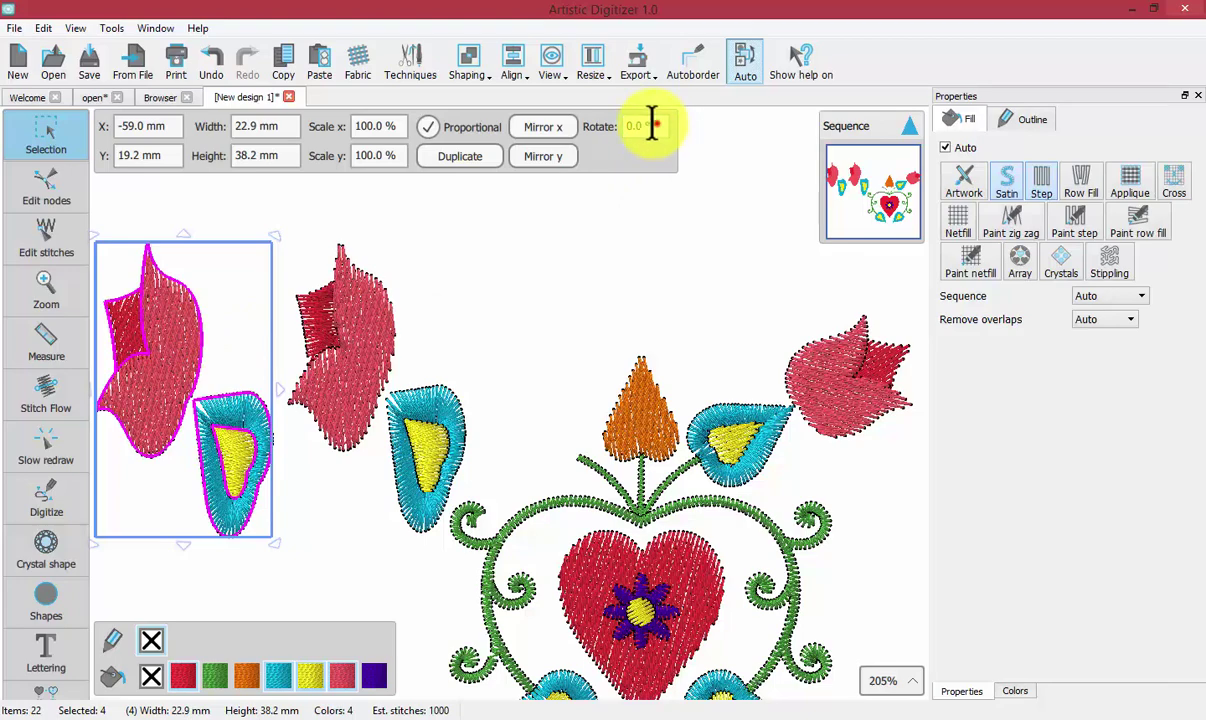
- Rotate the copied tulip-and-leaf pair by 10 degrees
click(651, 122)
click(636, 124)
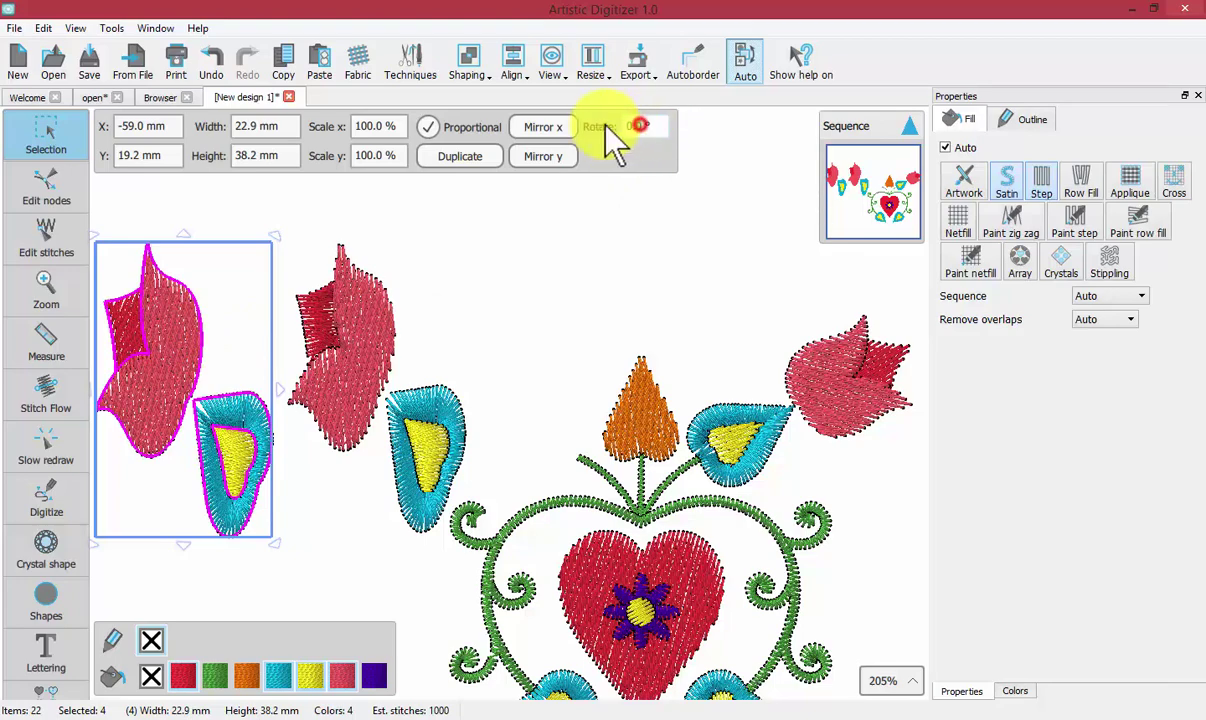
text(10)
key(Return)
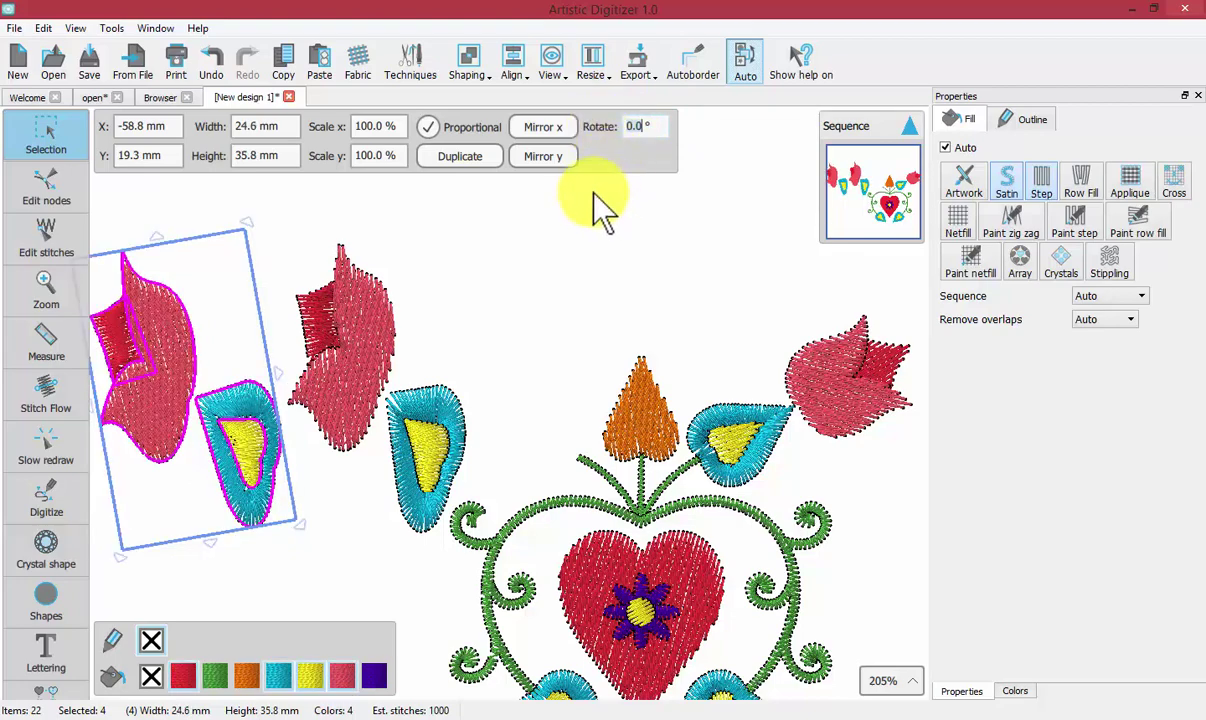
click(556, 127)
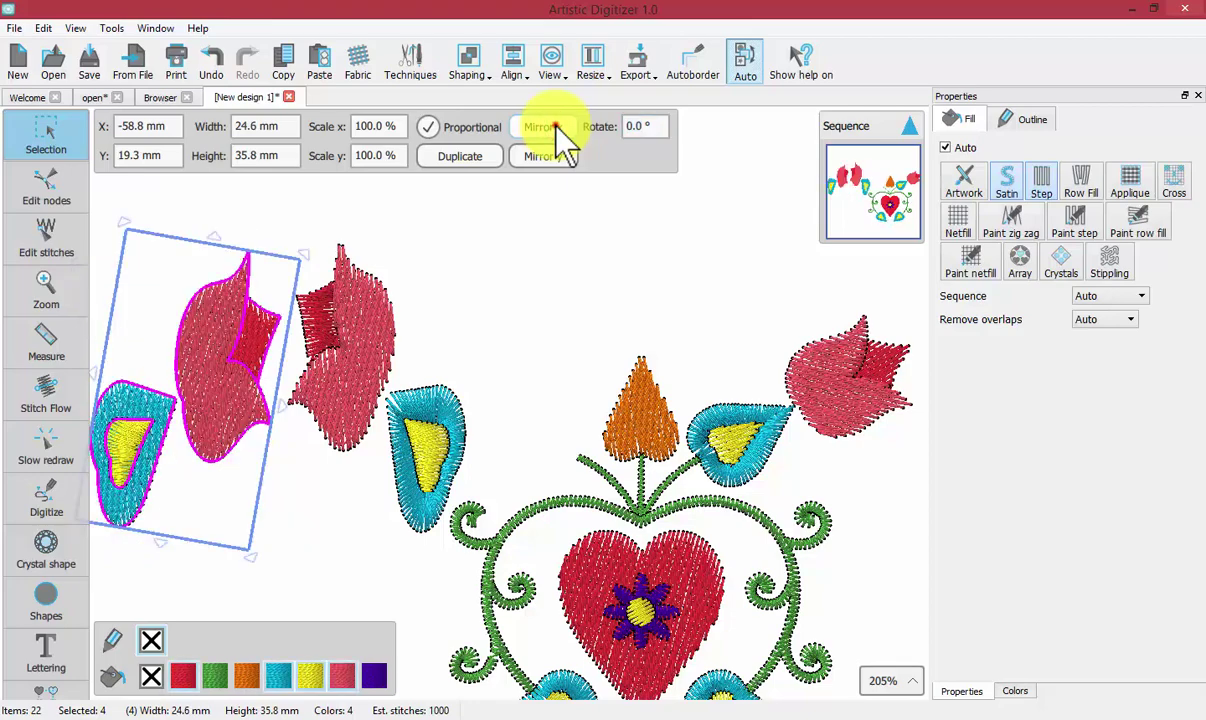
click(556, 127)
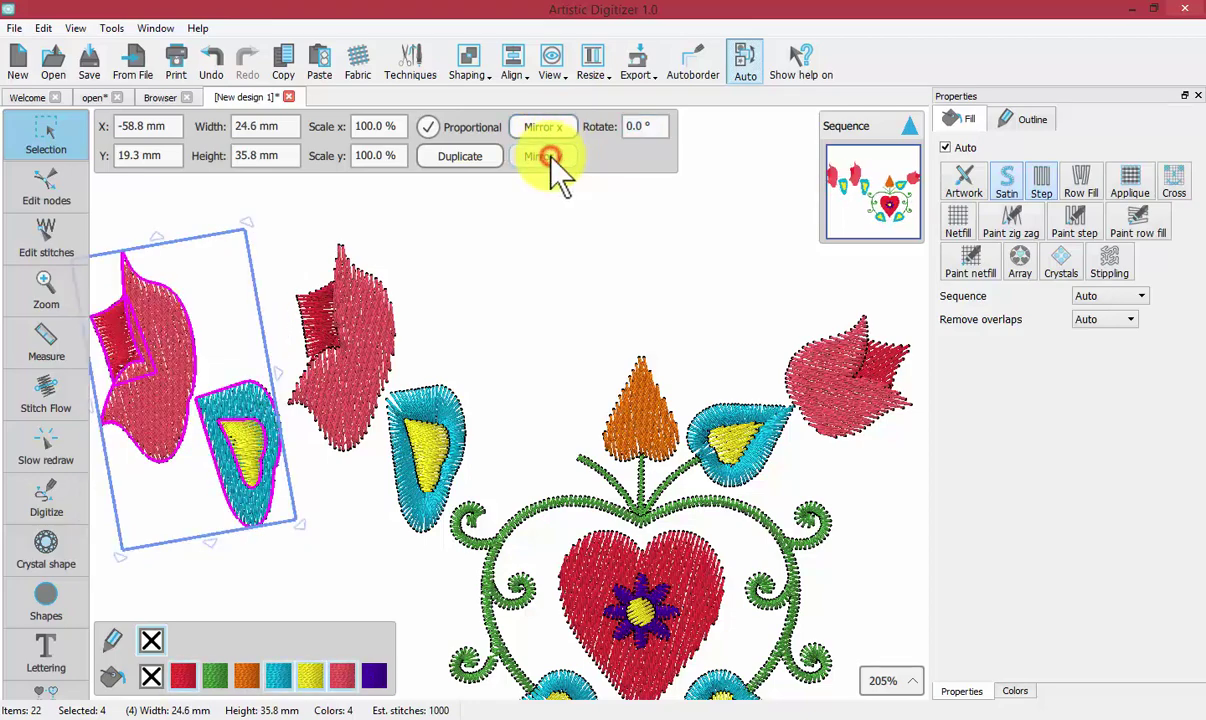
click(550, 157)
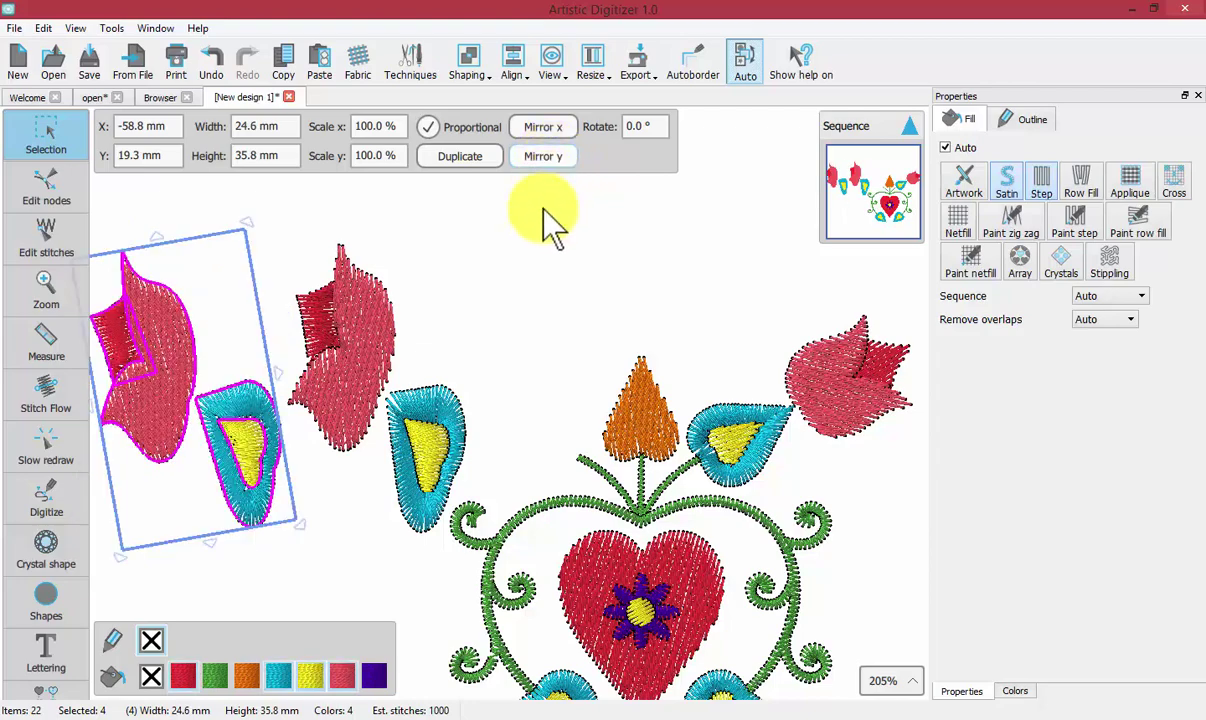
- Select all 22 items and mirror the whole design horizontally and vertically, then deselect
click(520, 294)
scroll(520, 294, down, 1)
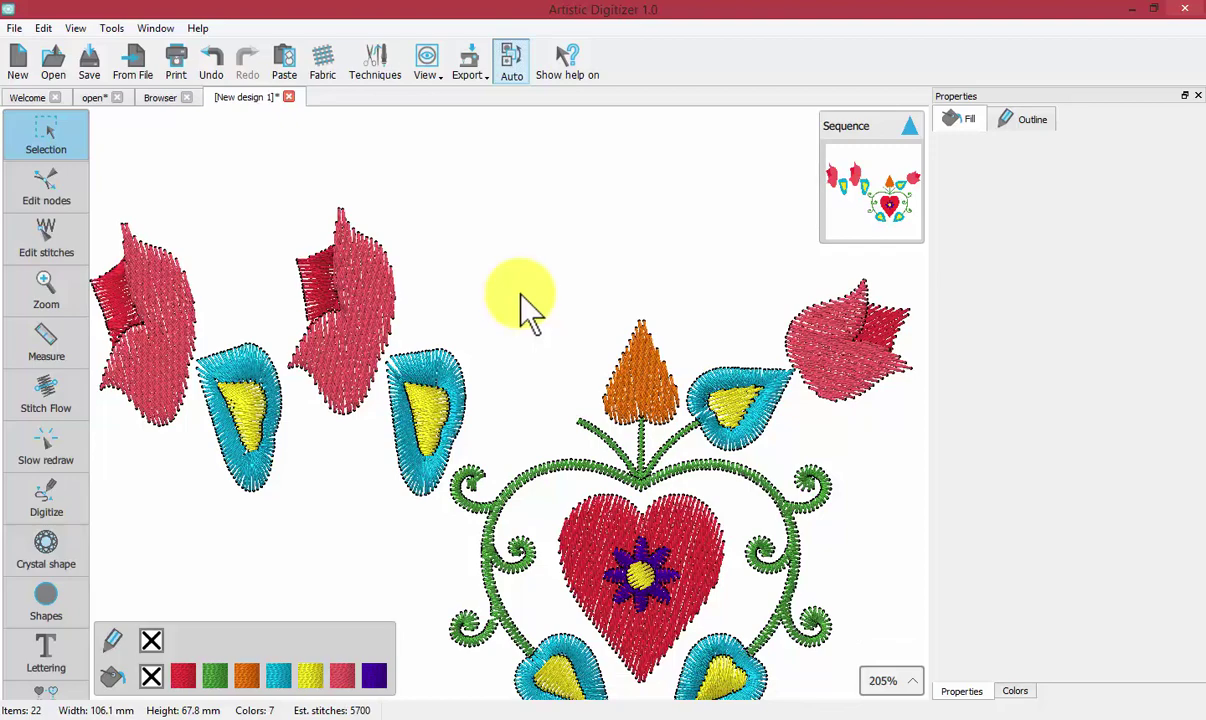
key(ctrl+a)
click(541, 127)
click(549, 157)
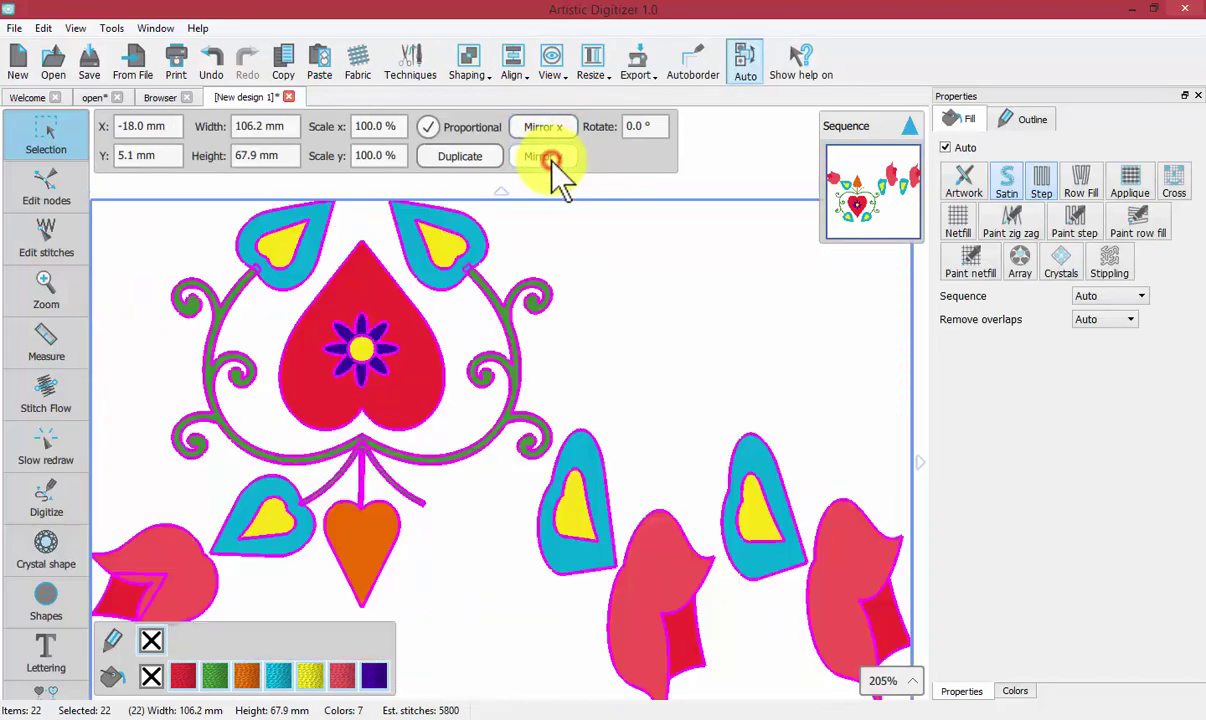
click(745, 165)
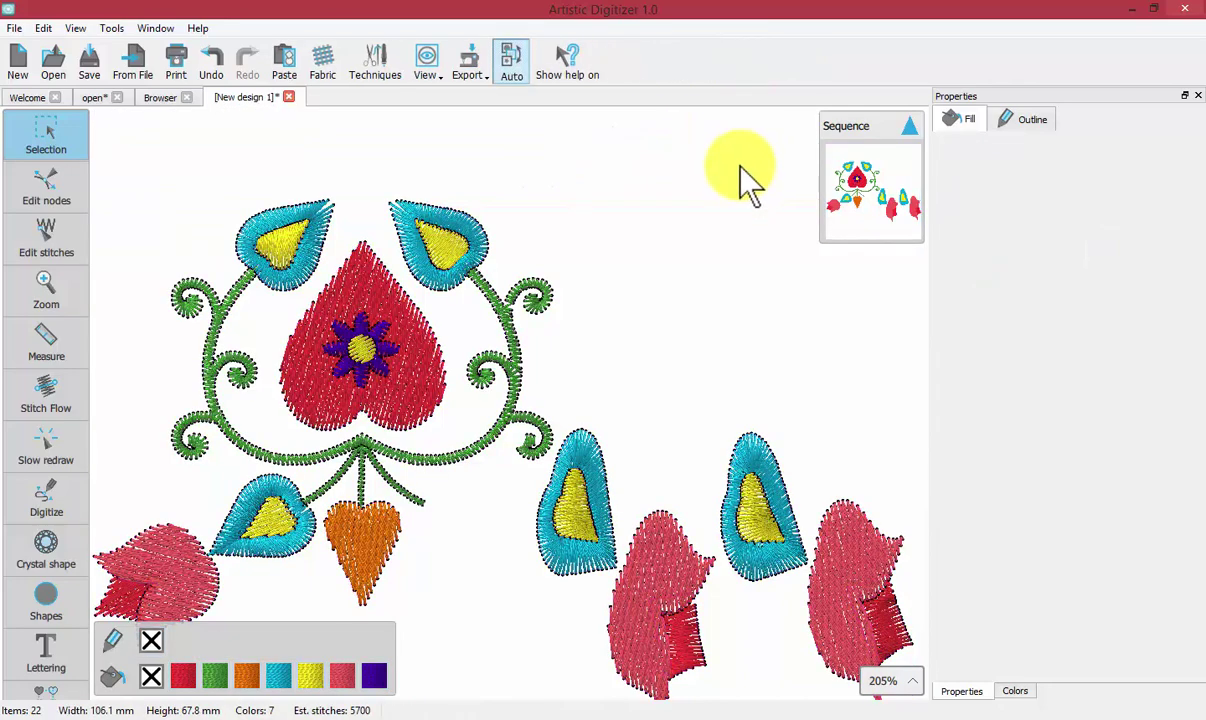